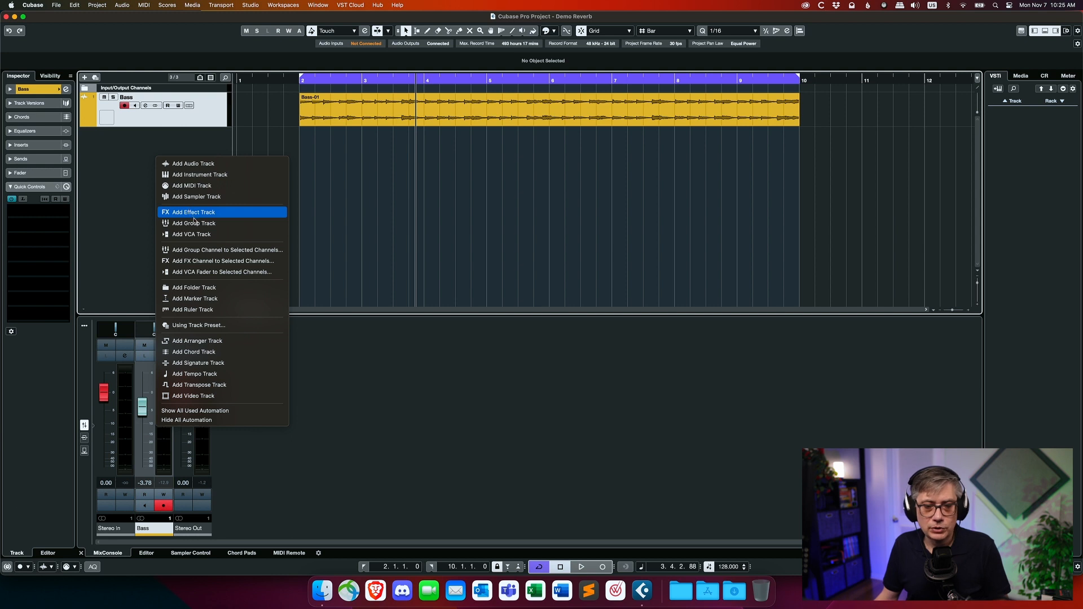
# - Add a group track with the 7.1.4 configuration, routed to Stereo Out and named "Atmos Bus"
pyautogui.click(198, 224)
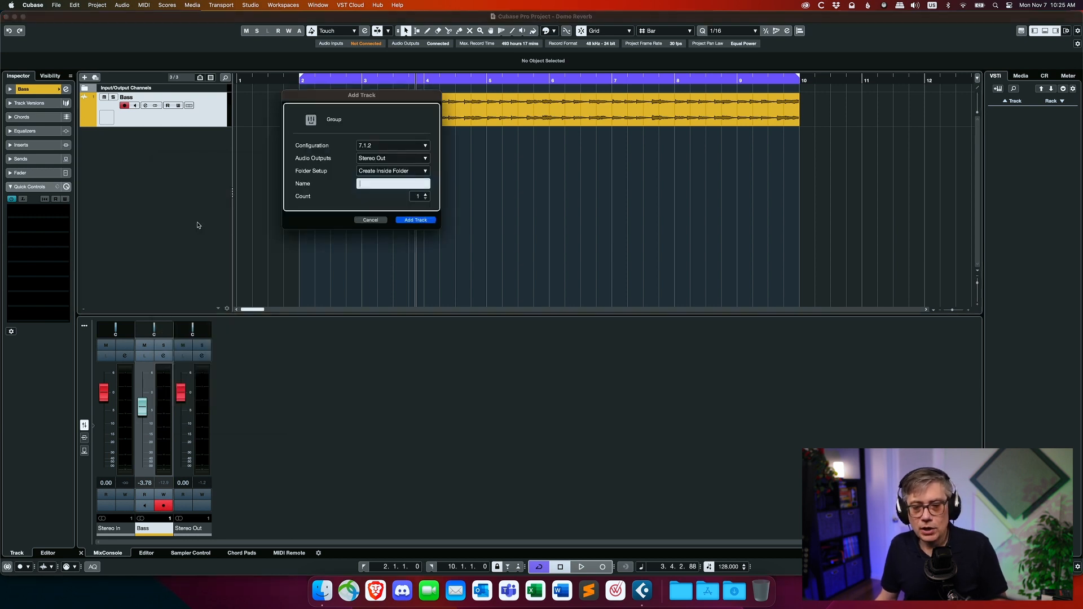
pyautogui.click(404, 148)
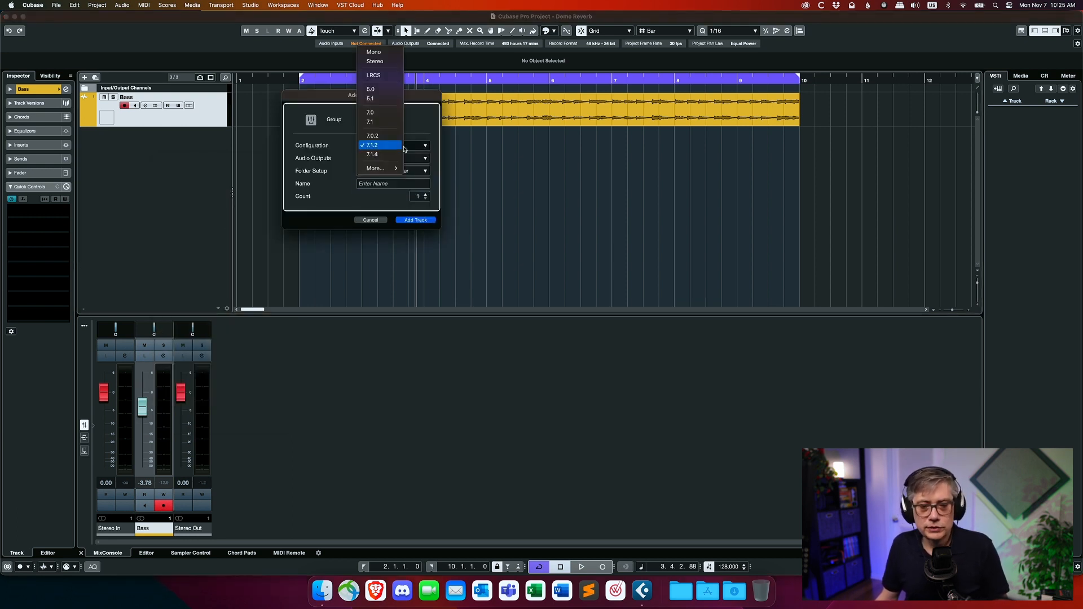
pyautogui.click(373, 154)
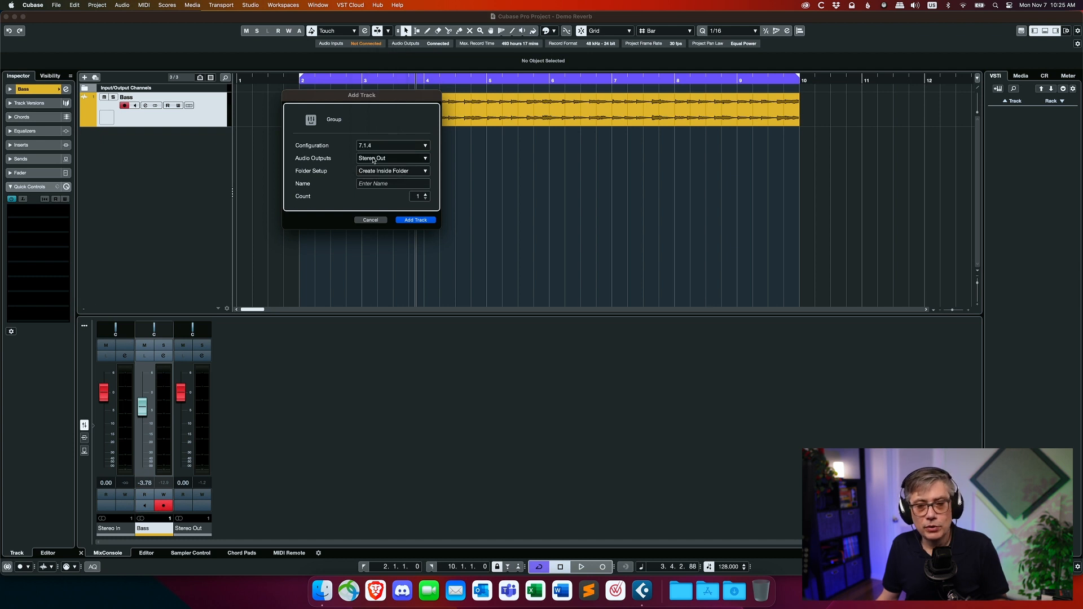
pyautogui.click(381, 185)
pyautogui.write('Atmos Bu')
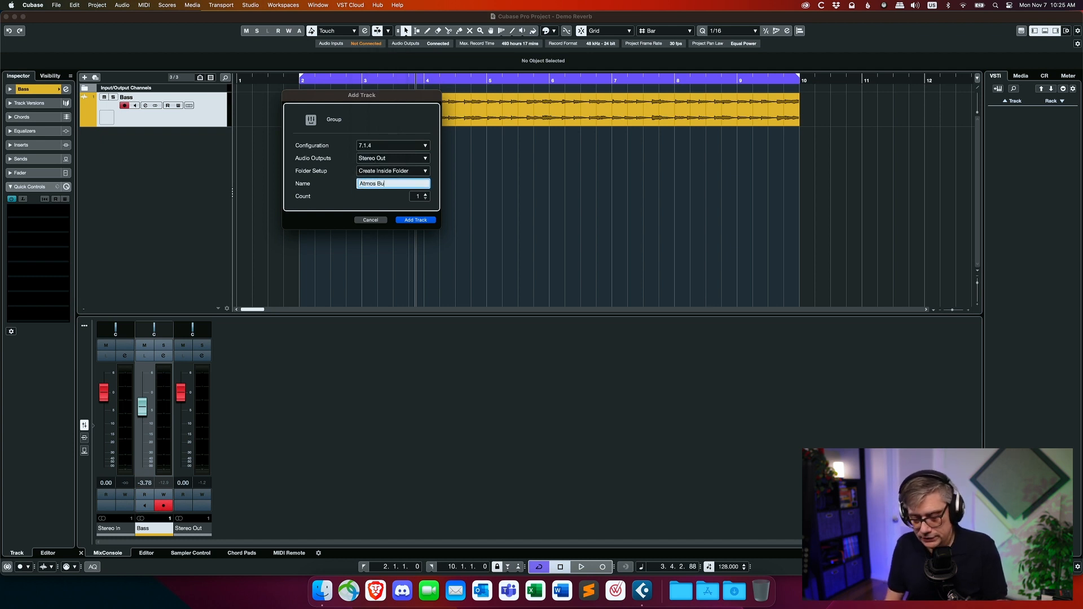
pyautogui.write('s')
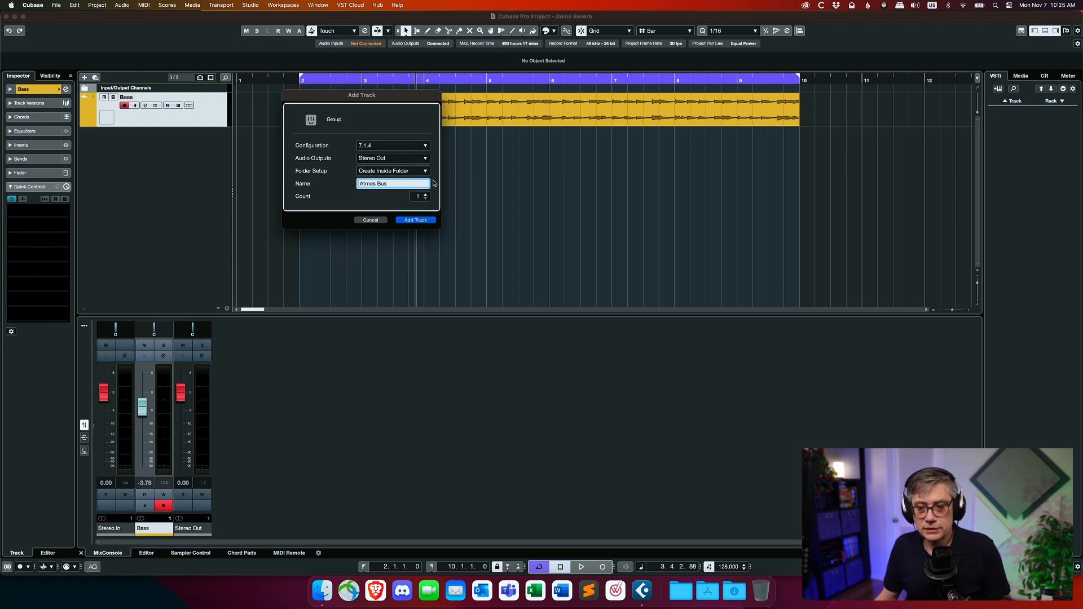
pyautogui.click(424, 220)
# - Add a 7.1.2 group track named "Atmos Bed" and place it above the Atmos Bus track
pyautogui.rightClick(168, 204)
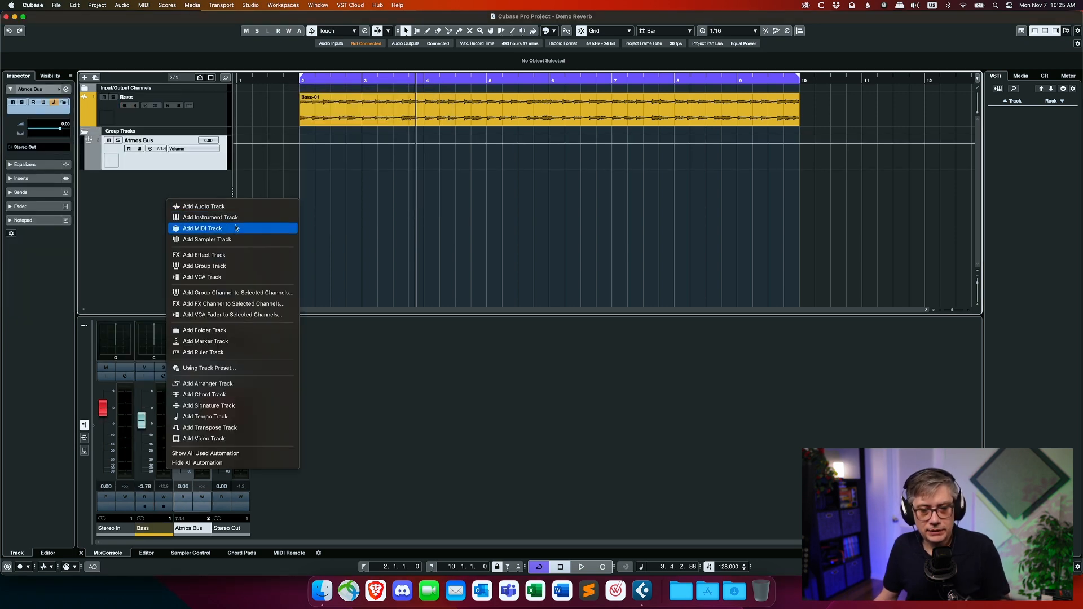
pyautogui.click(240, 266)
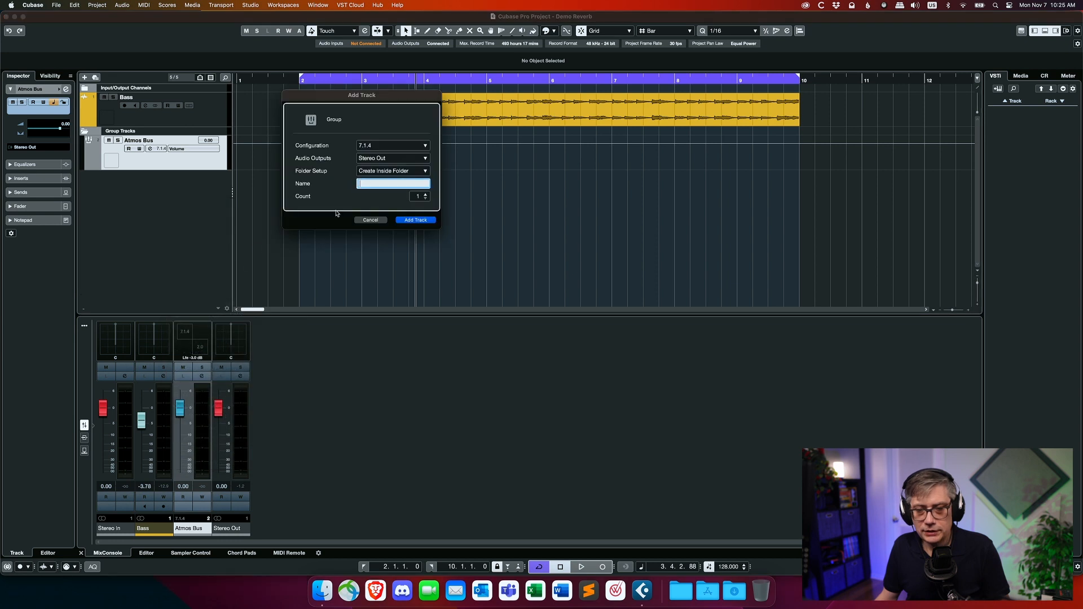
pyautogui.click(389, 145)
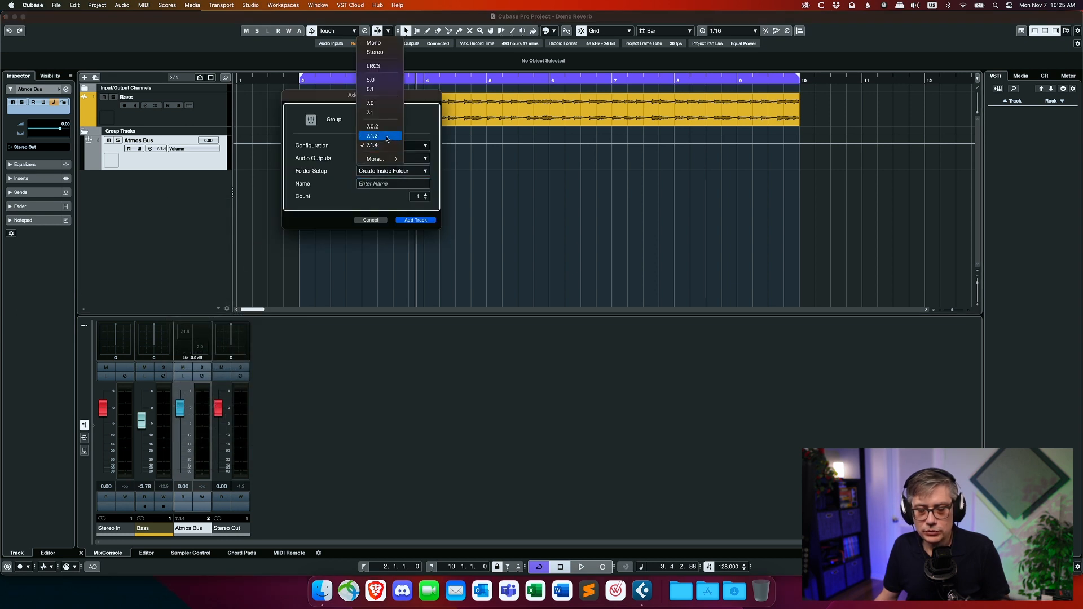
pyautogui.click(386, 137)
pyautogui.click(379, 184)
pyautogui.write('Atmos Bed')
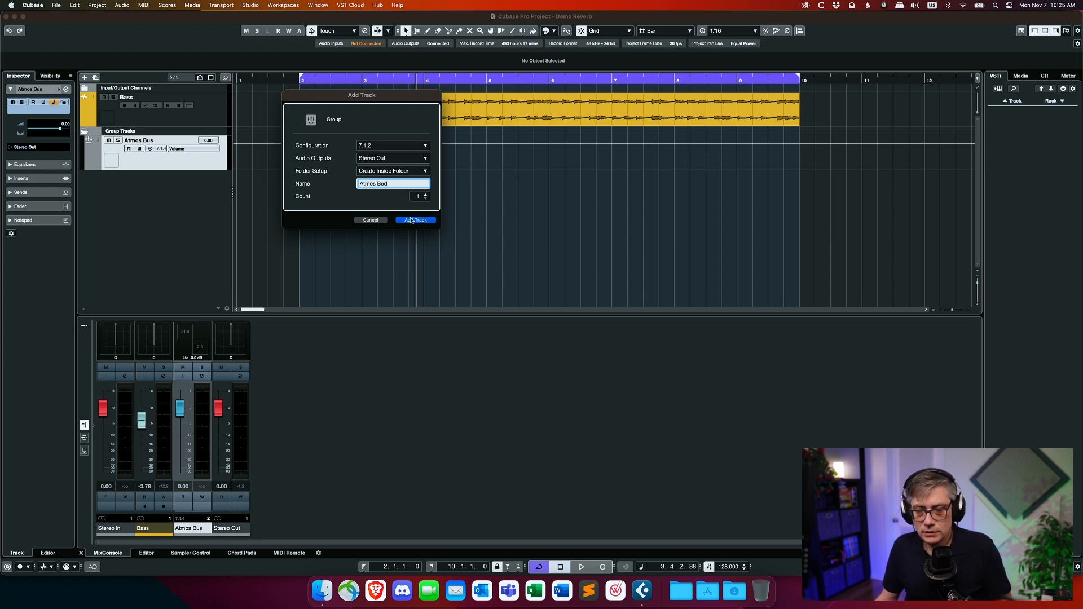
pyautogui.press('Return')
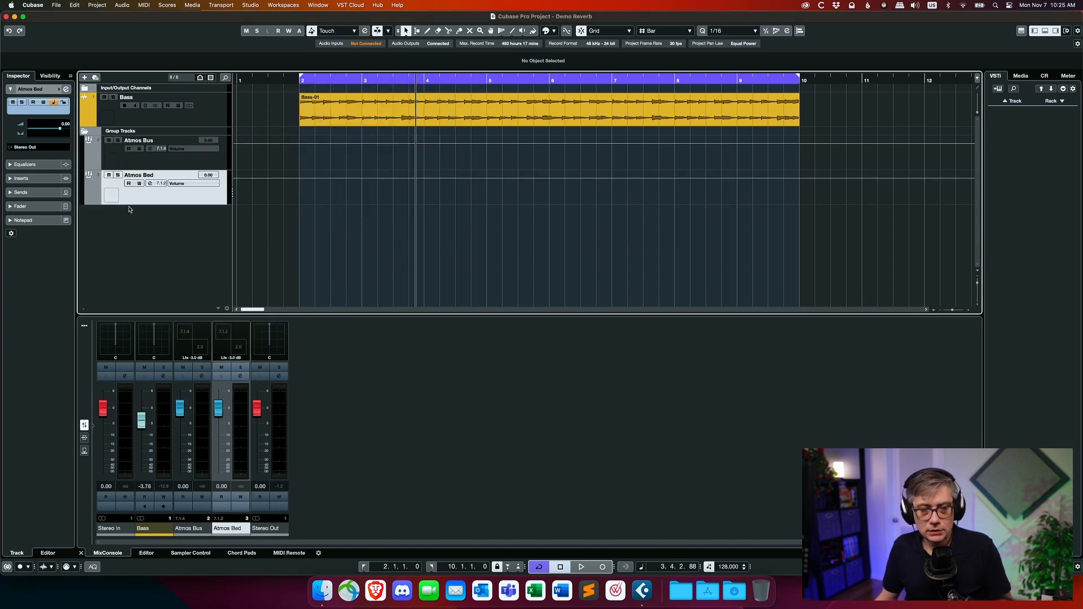
pyautogui.moveTo(90, 184); pyautogui.dragTo(91, 139)
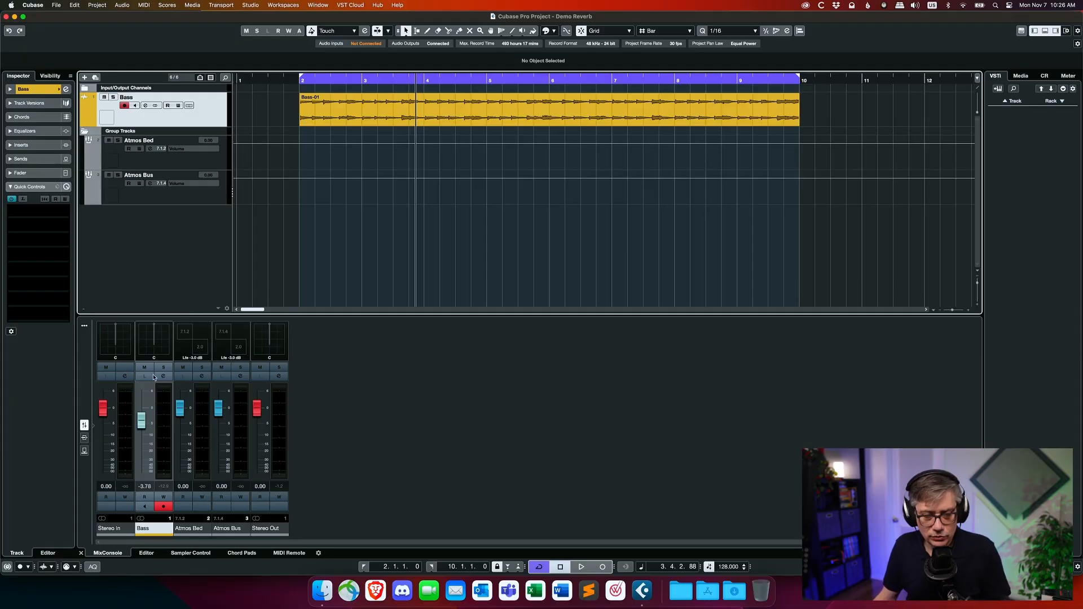
# - Route the Bass channel's output to the Atmos Bus group and play the project back briefly to check the signal
pyautogui.click(162, 377)
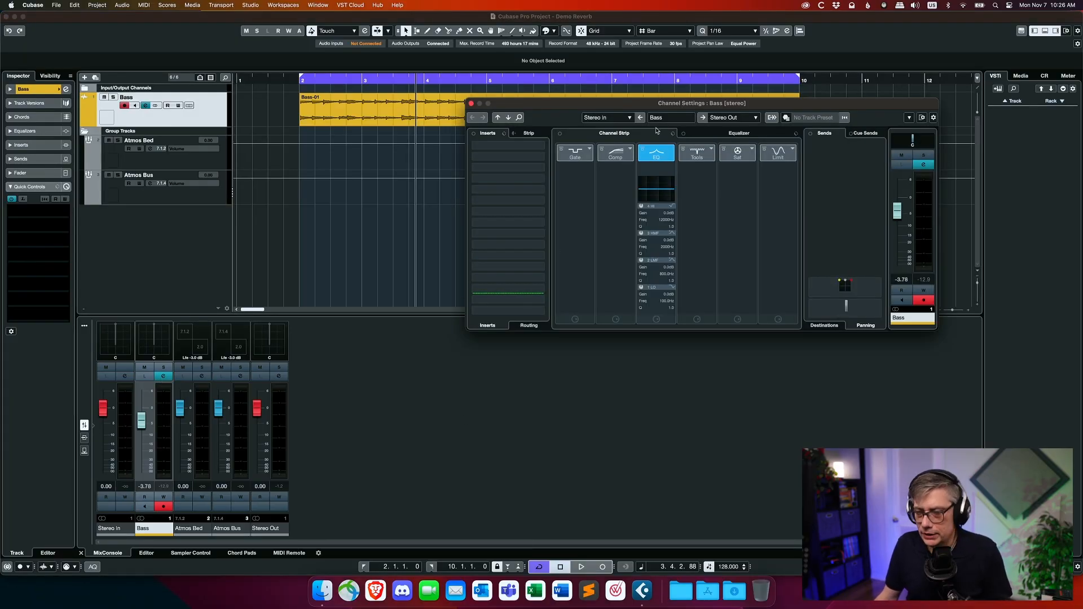
pyautogui.click(727, 118)
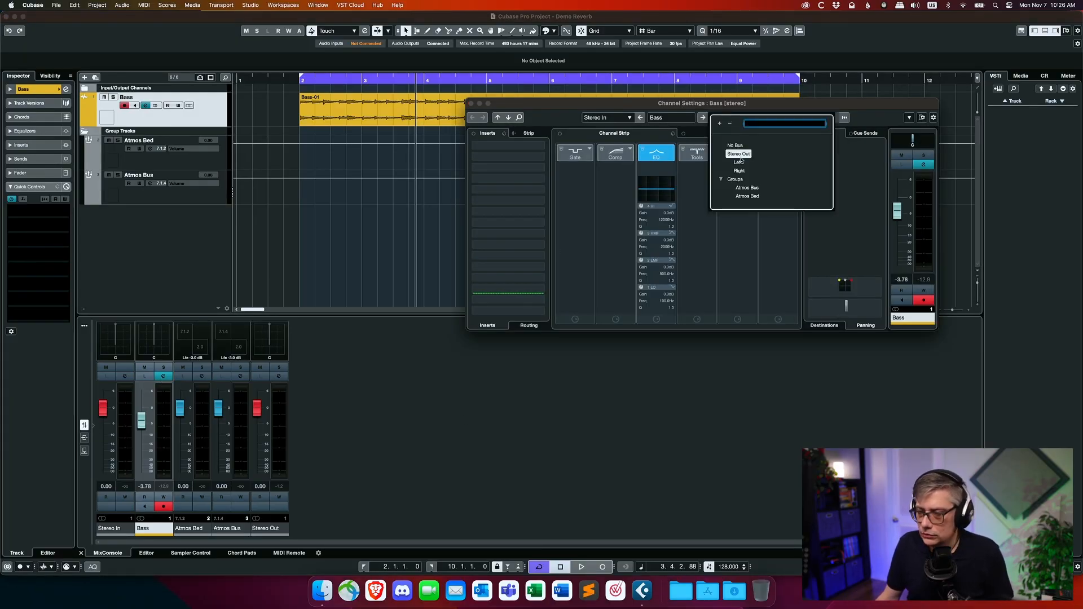
pyautogui.click(747, 188)
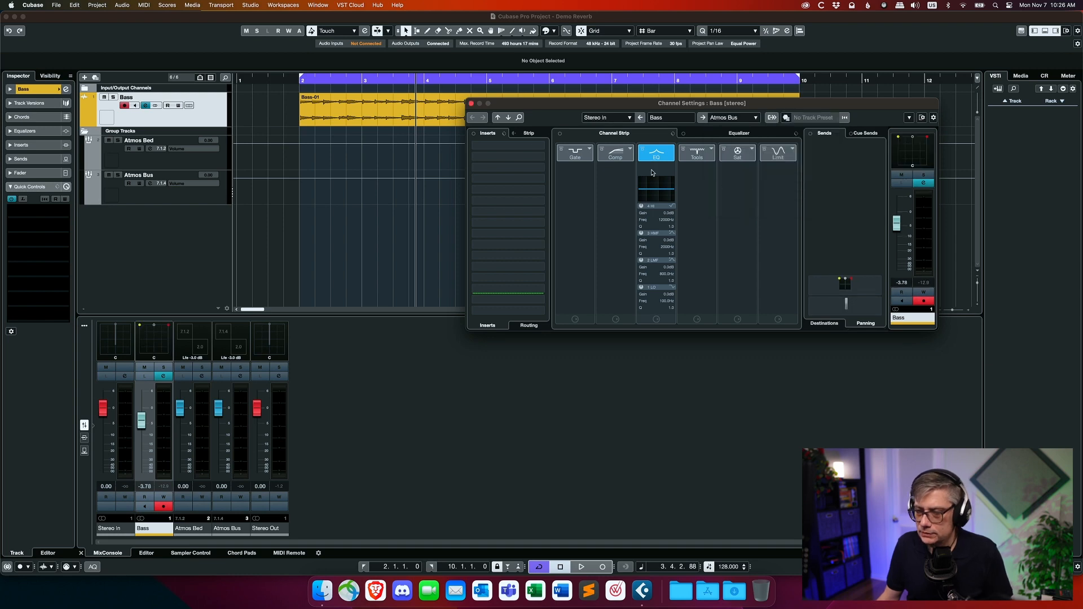
pyautogui.click(472, 104)
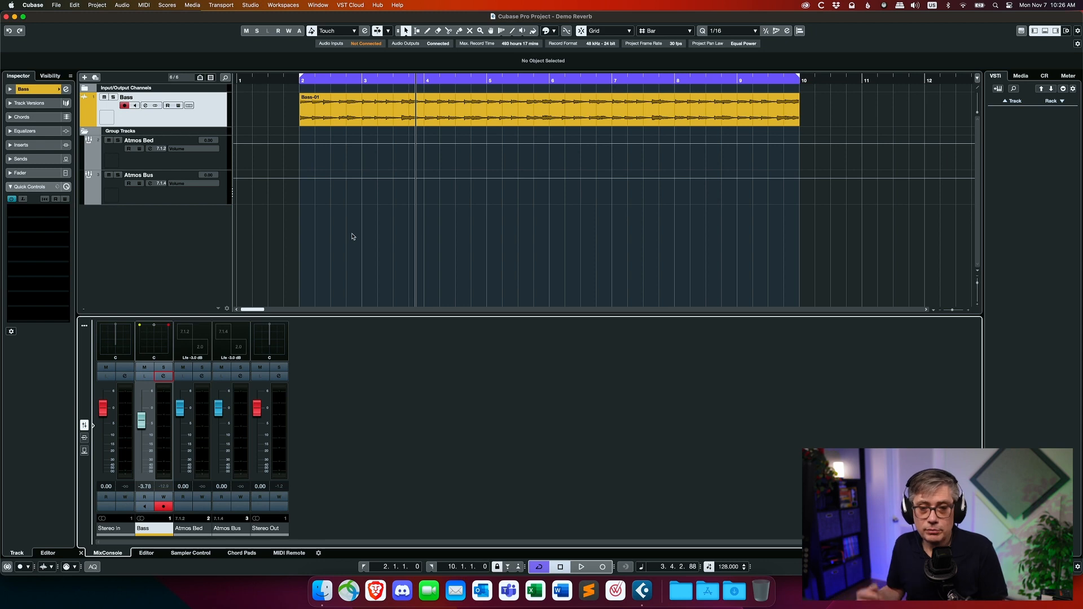
pyautogui.press('space')
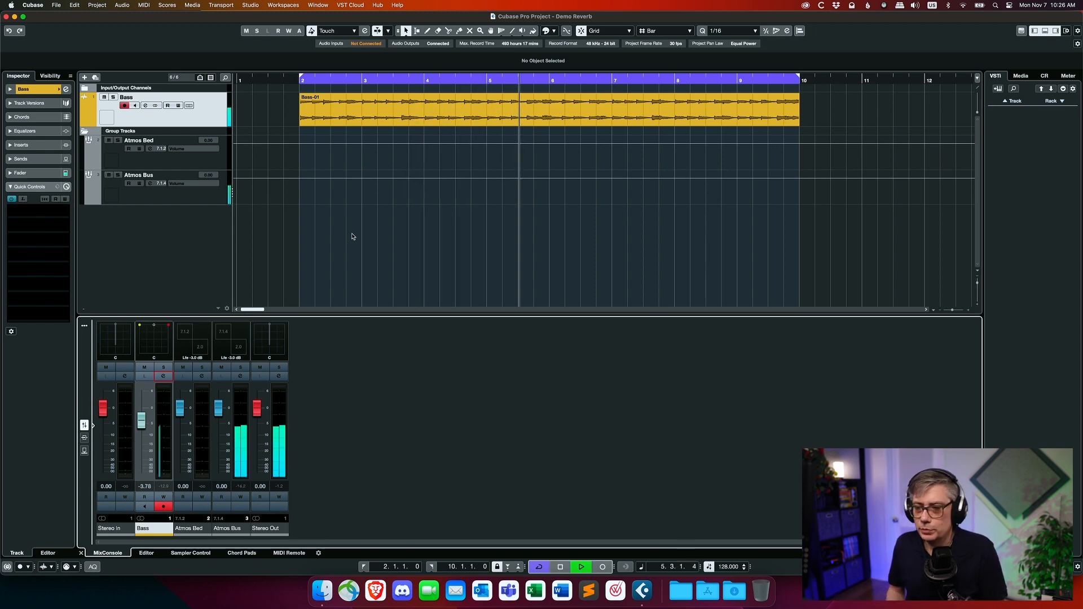
pyautogui.press('space')
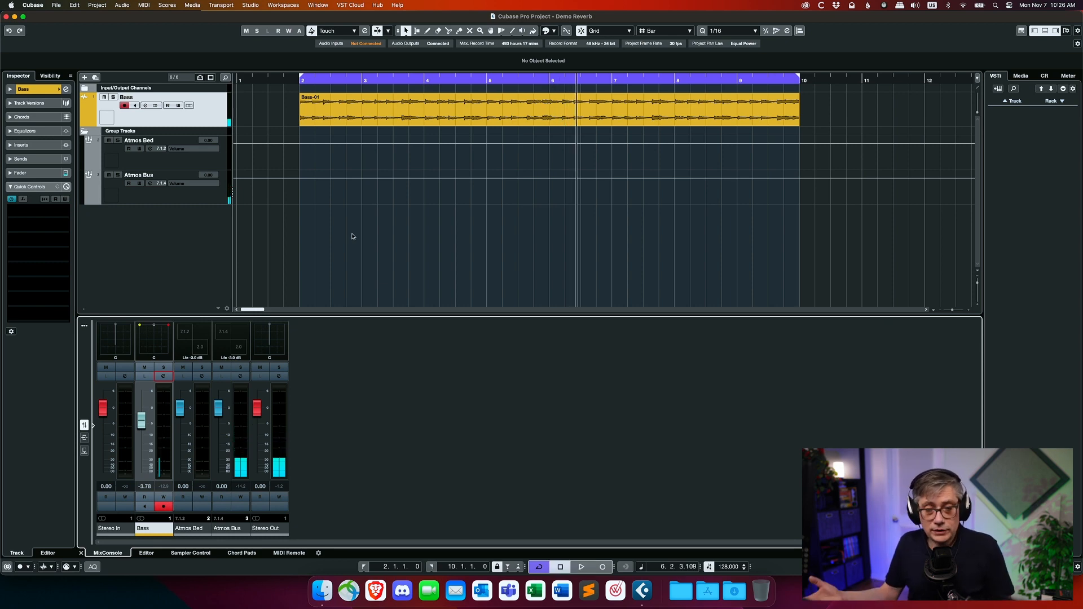
# - Insert the Renderer for Dolby Atmos plug-in in the first insert slot of the Atmos Bus channel and close its channel settings
pyautogui.click(240, 377)
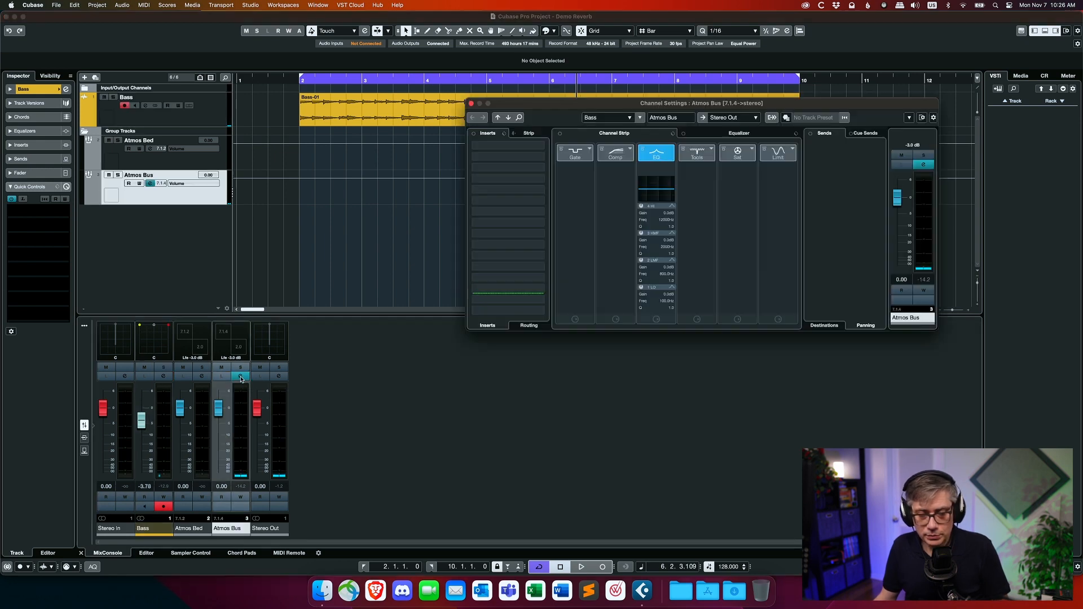
pyautogui.moveTo(572, 110); pyautogui.dragTo(372, 97)
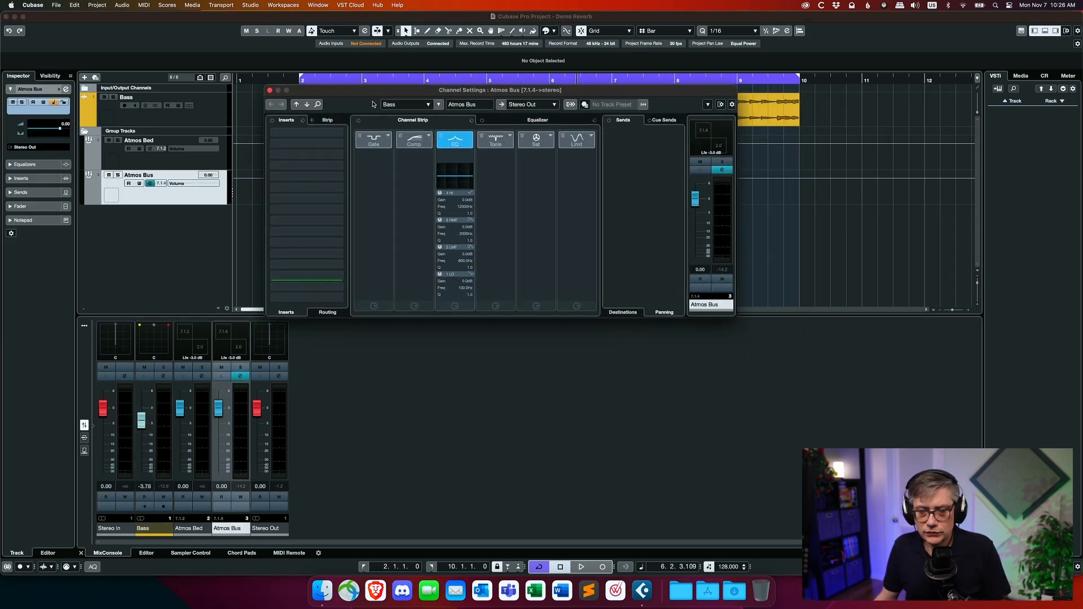
pyautogui.click(375, 137)
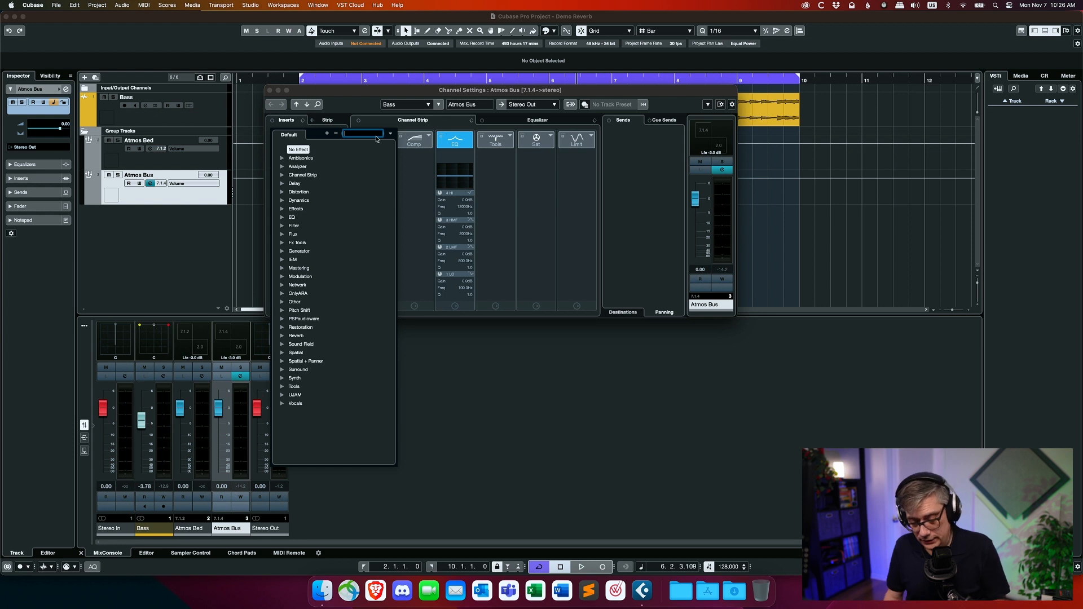
pyautogui.write('do')
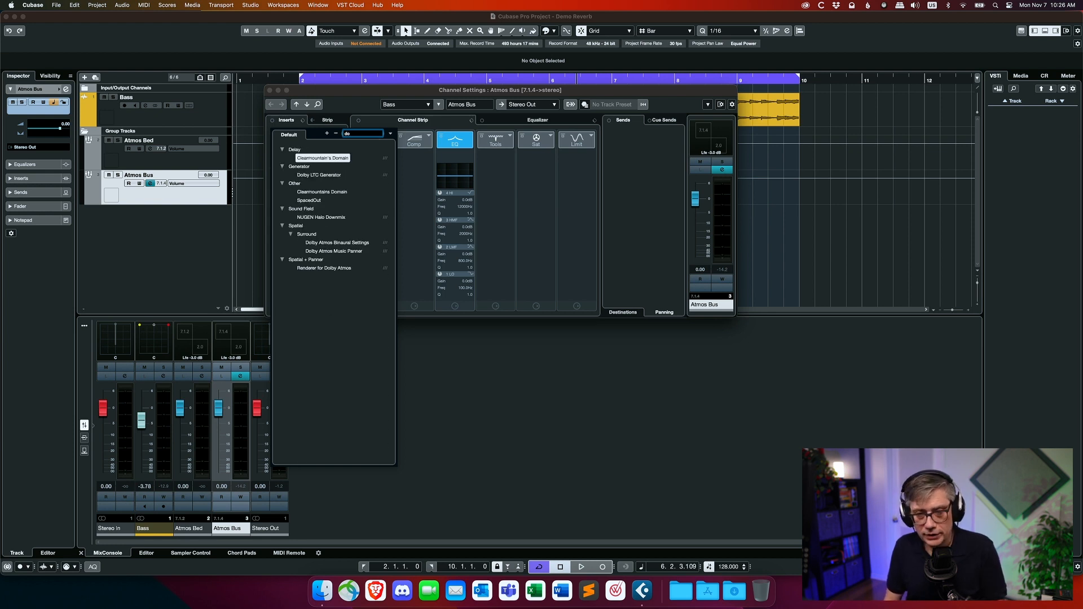
pyautogui.write('l')
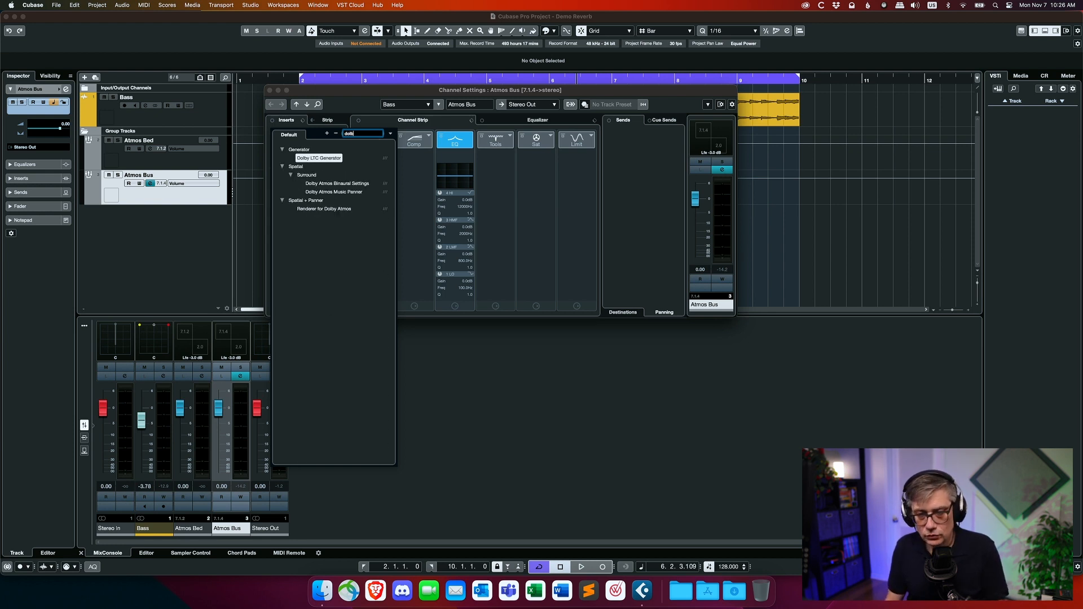
pyautogui.write('b')
pyautogui.click(333, 209)
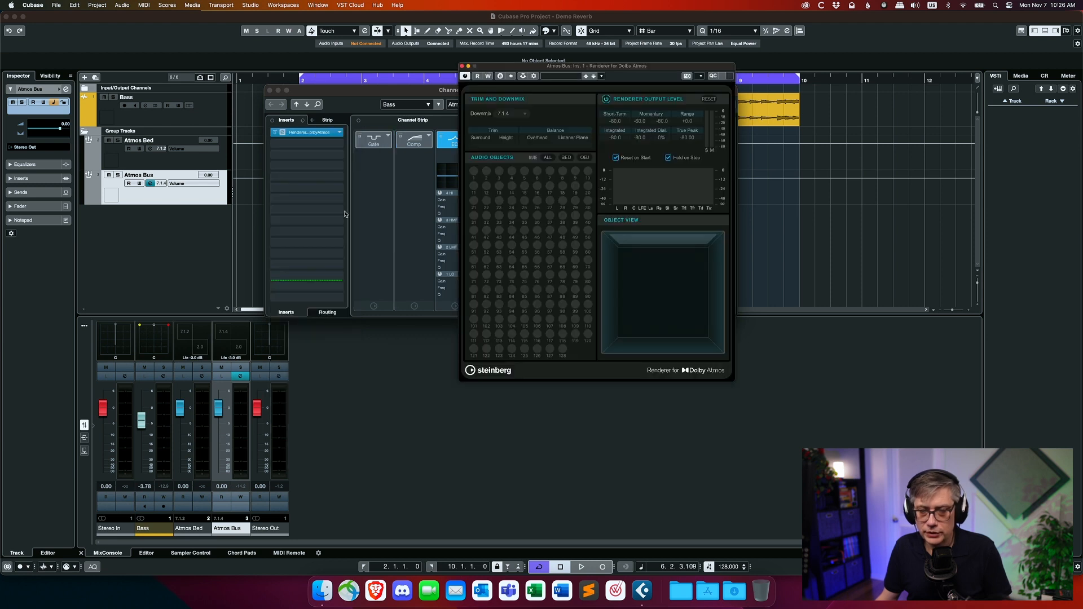
pyautogui.moveTo(328, 95); pyautogui.dragTo(299, 103)
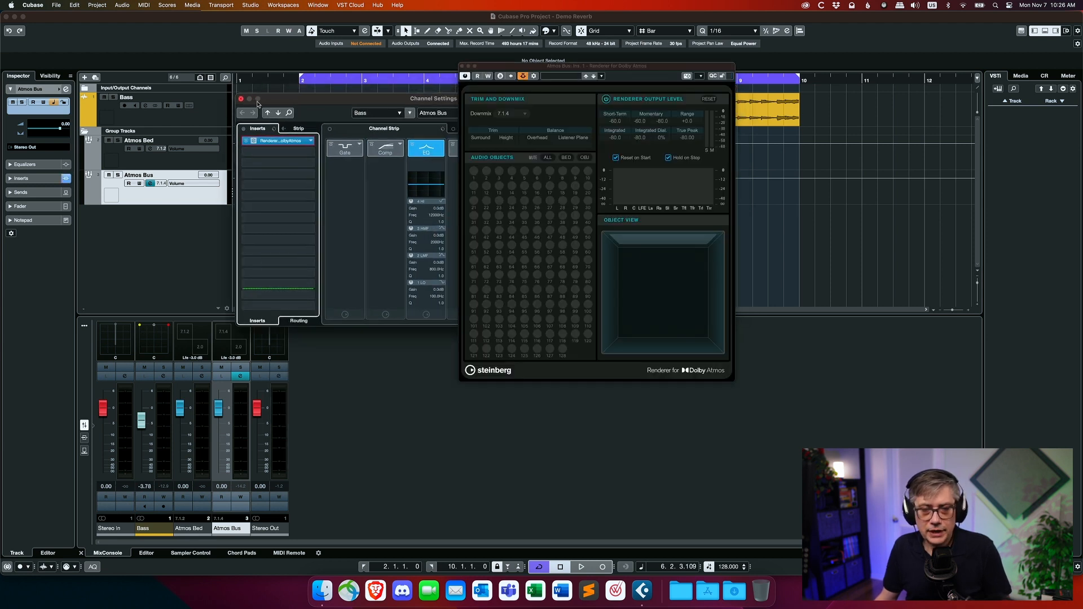
pyautogui.click(241, 98)
pyautogui.moveTo(634, 70); pyautogui.dragTo(506, 84)
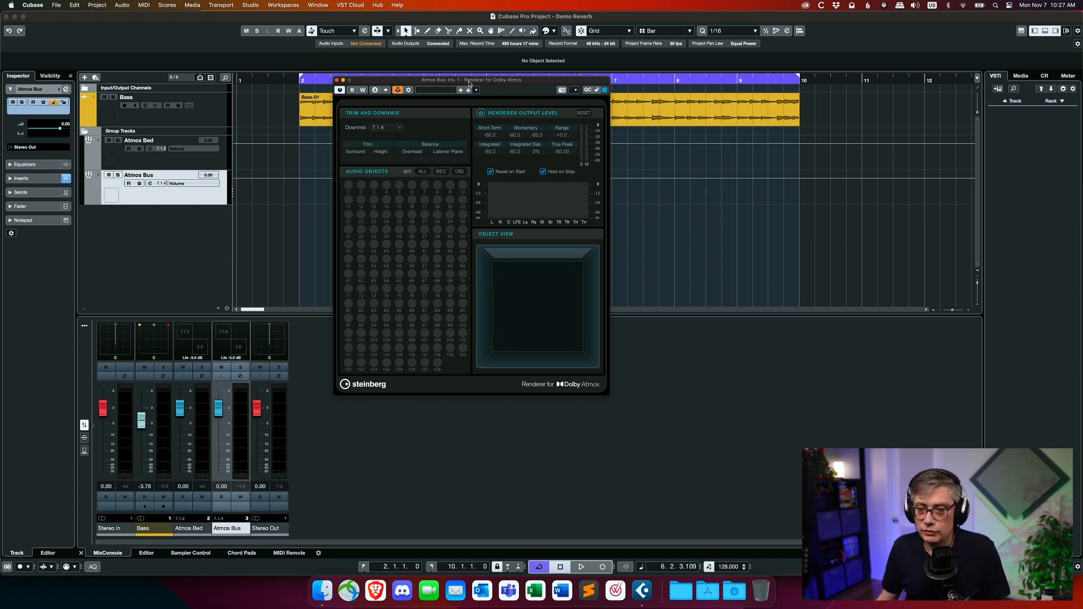
pyautogui.moveTo(469, 83); pyautogui.dragTo(477, 83)
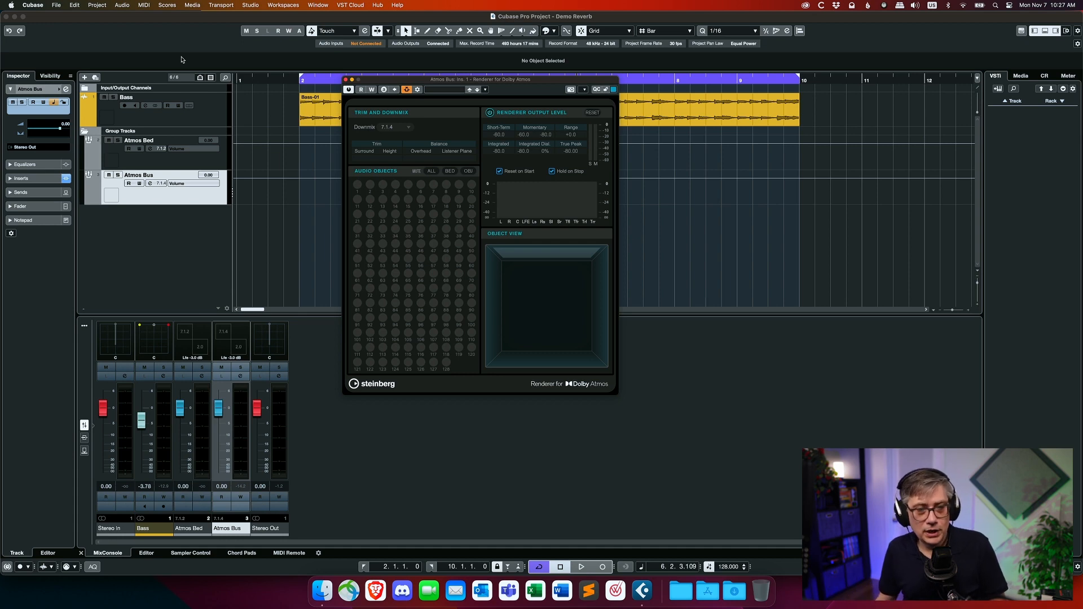
# - Open ADM Authoring for Dolby Atmos and choose Renderer for Dolby Atmos as the renderer
pyautogui.click(97, 5)
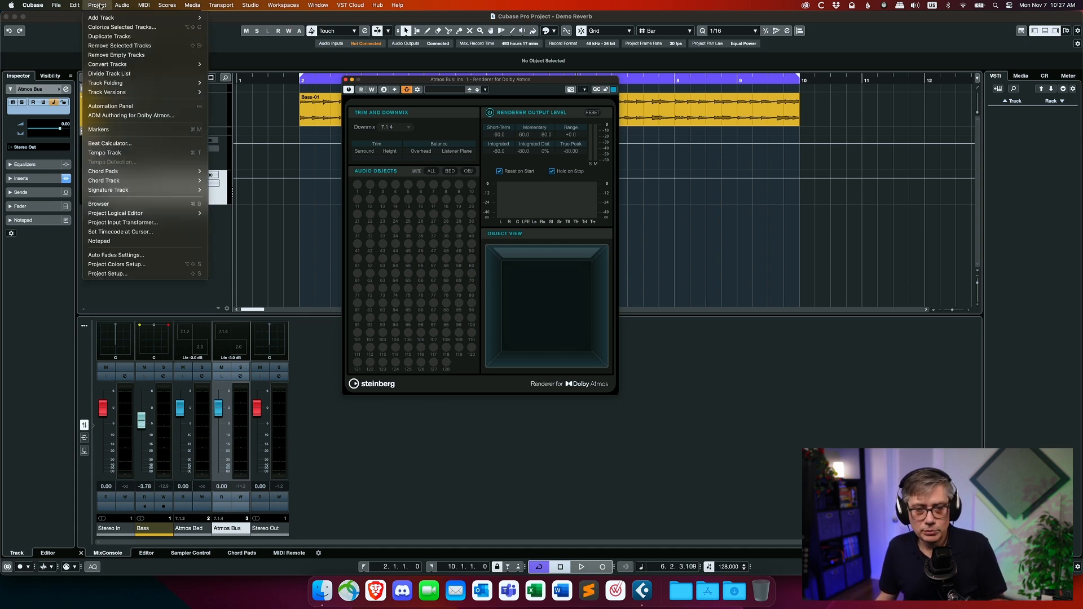
pyautogui.click(138, 117)
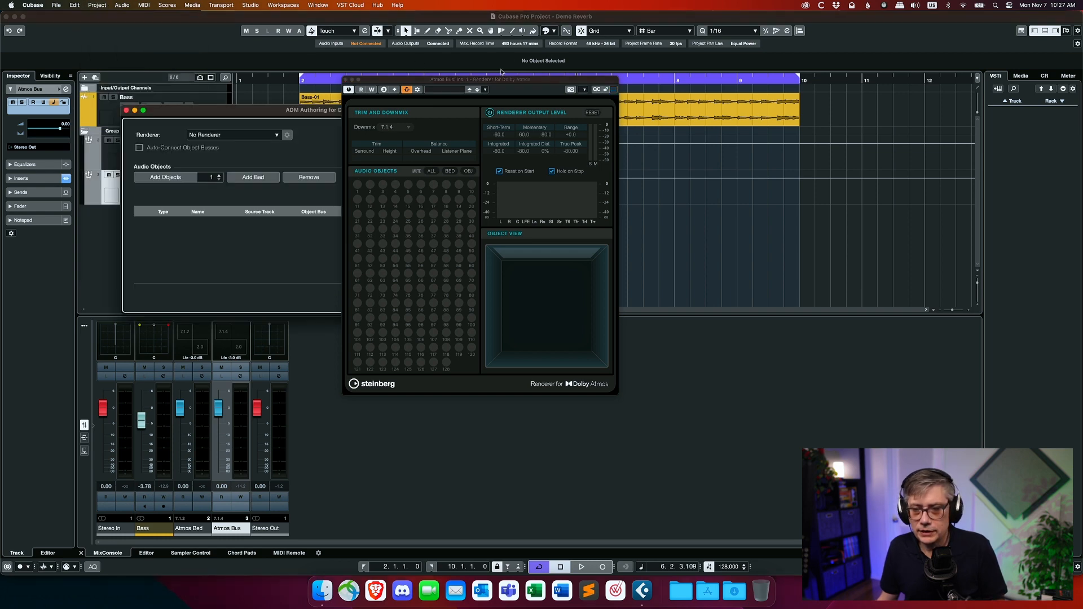
pyautogui.moveTo(508, 82); pyautogui.dragTo(757, 68)
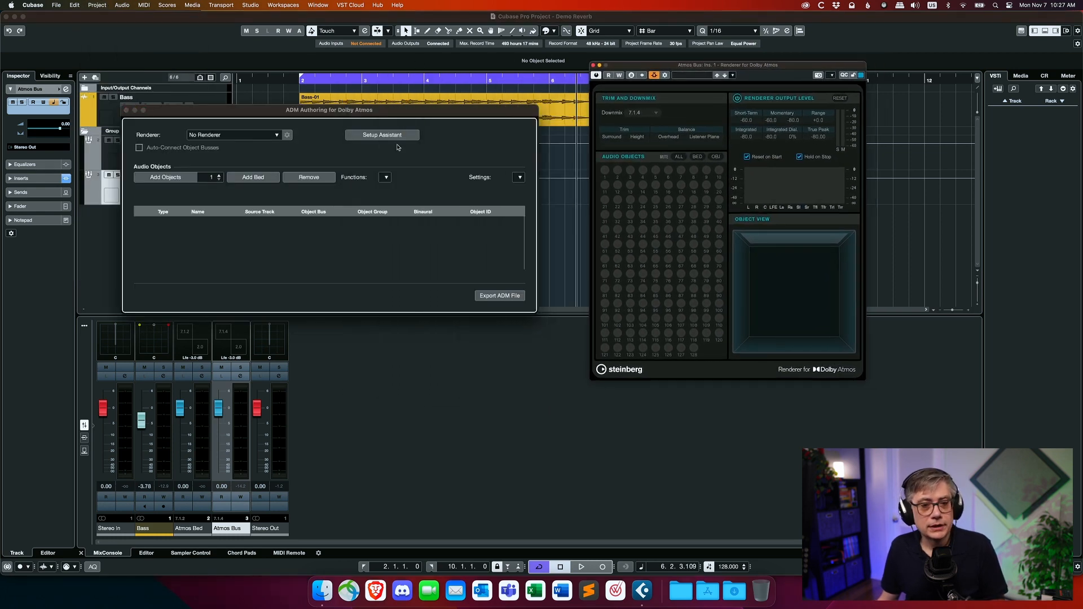
pyautogui.click(230, 138)
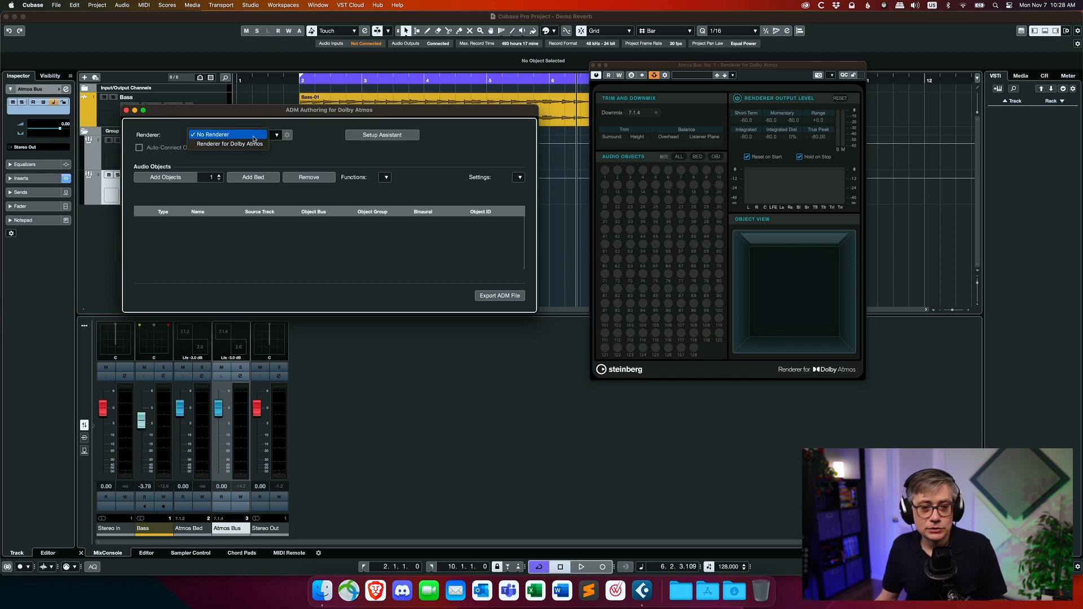
pyautogui.click(239, 144)
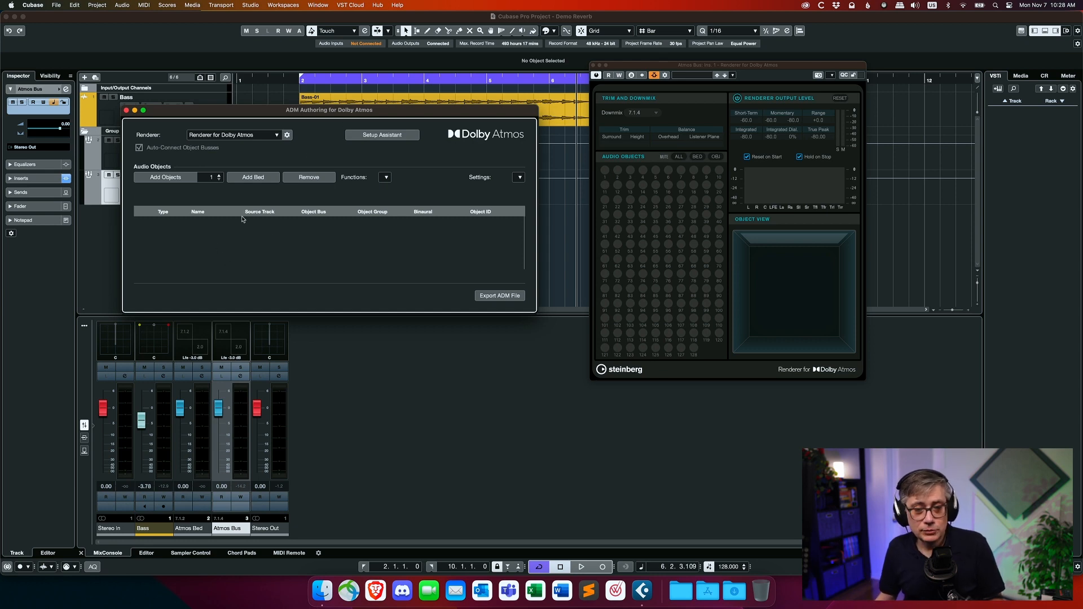
# - Add a bed to the ADM authoring audio objects and set its source track to Atmos Bed
pyautogui.click(258, 178)
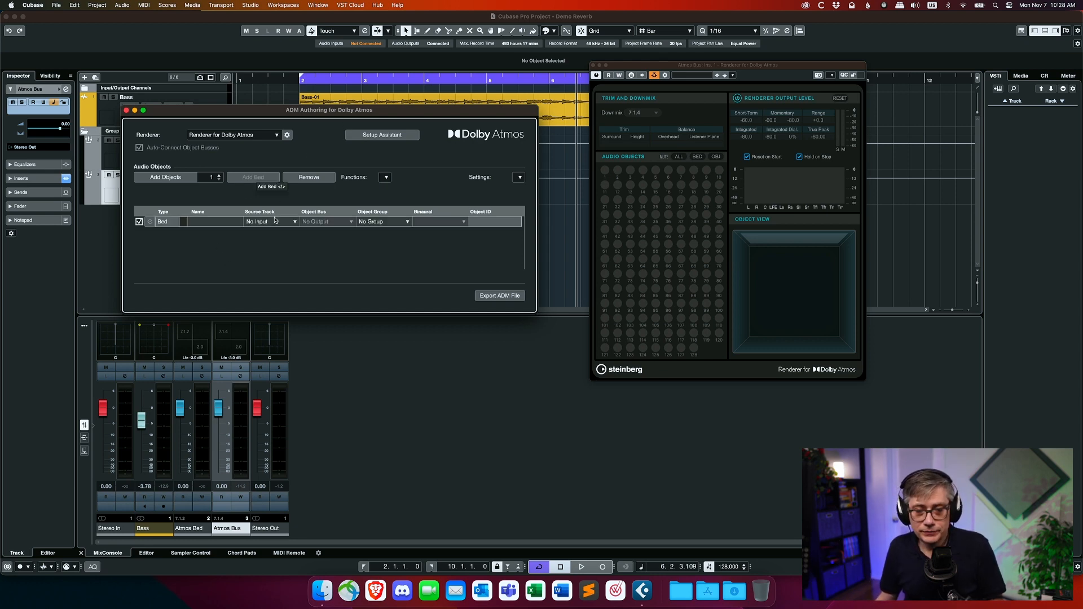
pyautogui.click(286, 223)
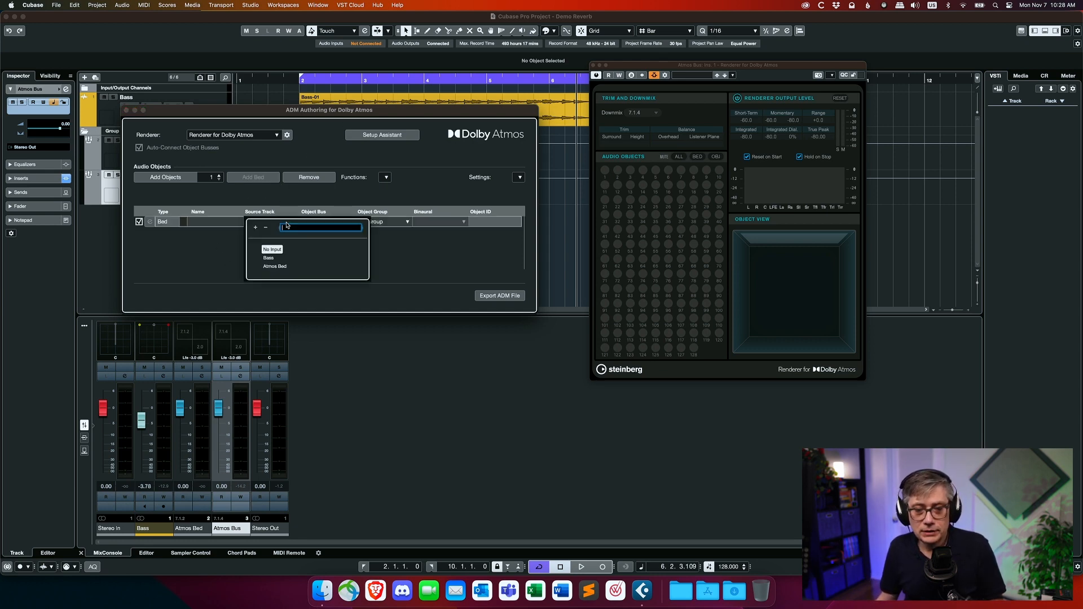
pyautogui.click(286, 267)
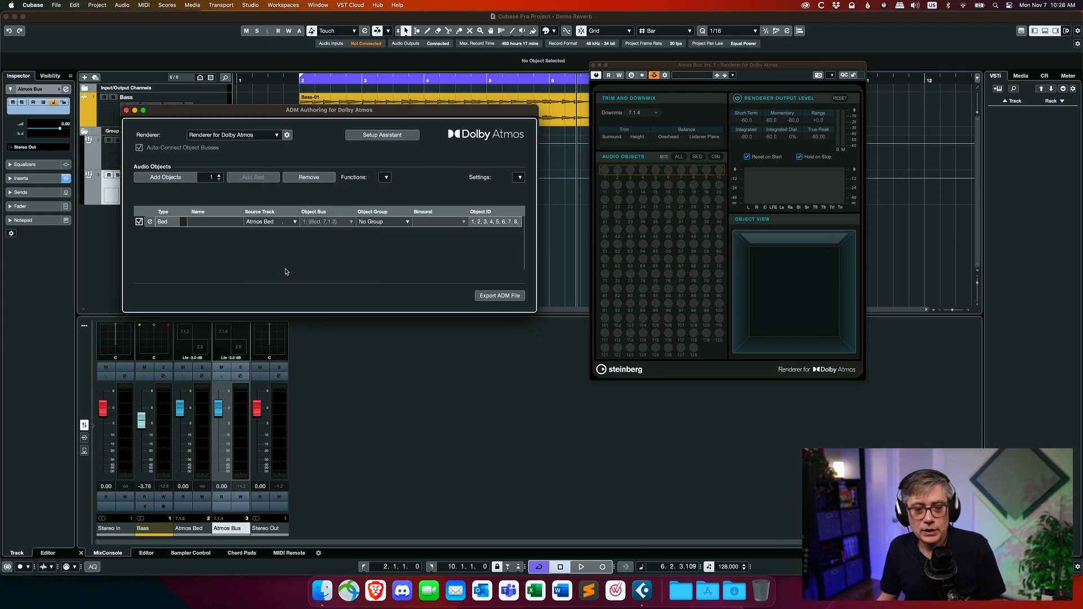
# - Add an audio object with Bass as its source track, close ADM Authoring and play the project back to check the object signal
pyautogui.click(174, 178)
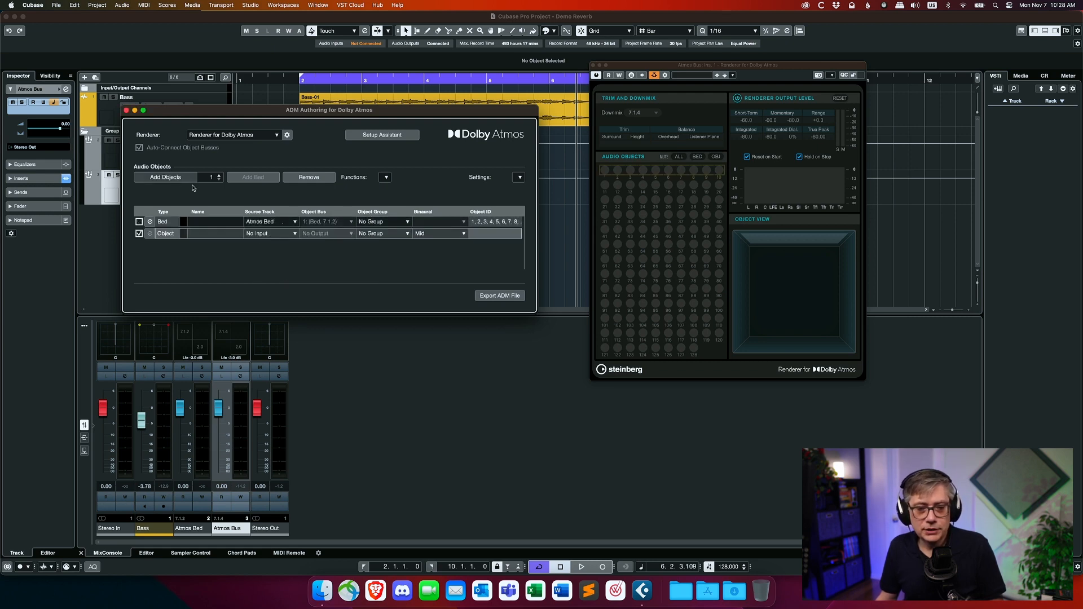
pyautogui.click(295, 233)
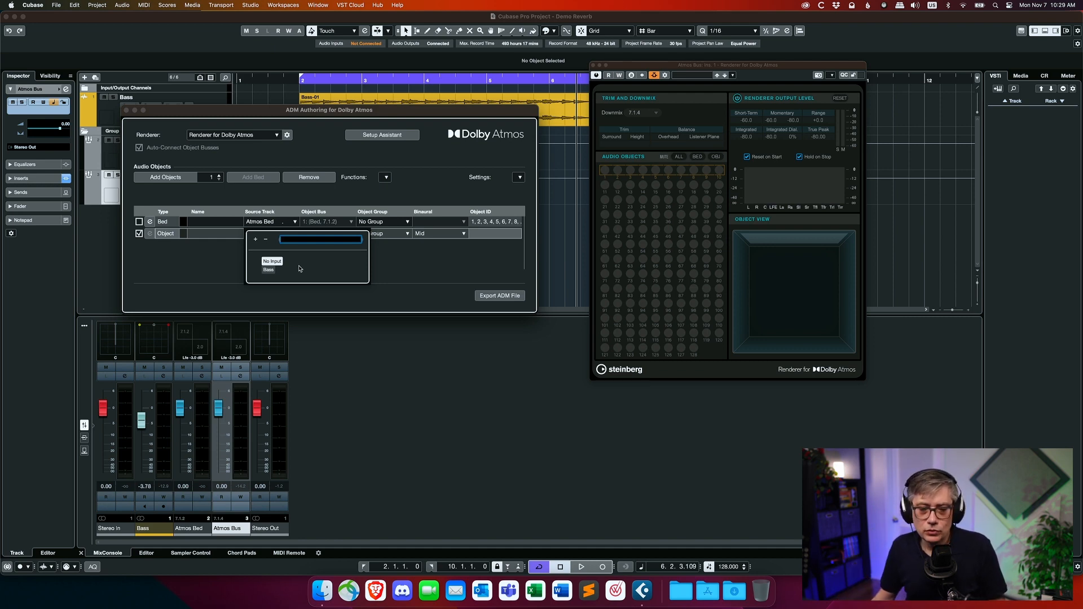
pyautogui.click(269, 270)
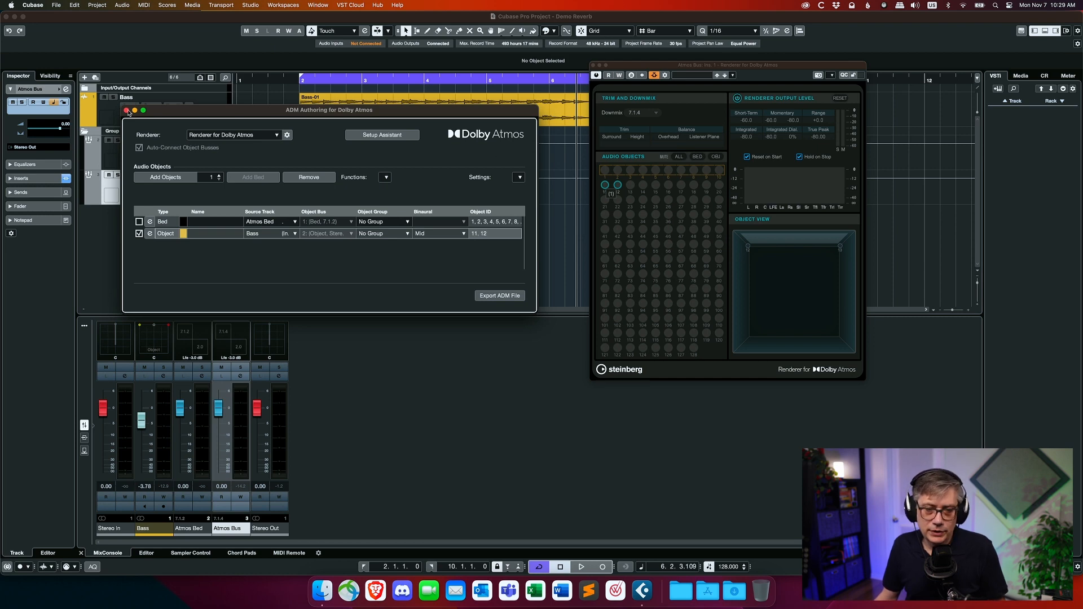
pyautogui.click(126, 110)
pyautogui.press('space')
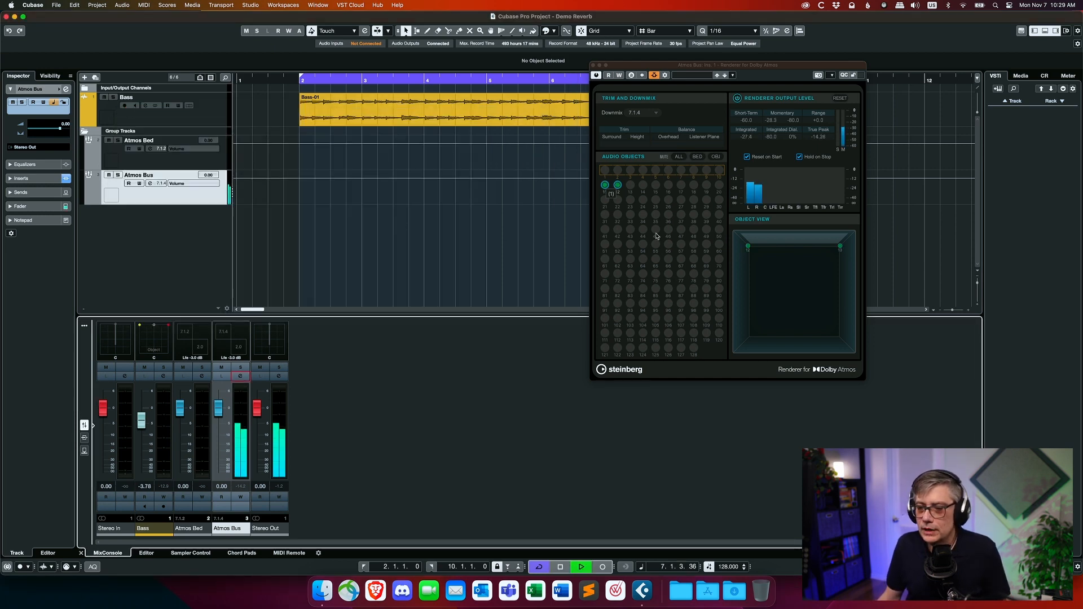
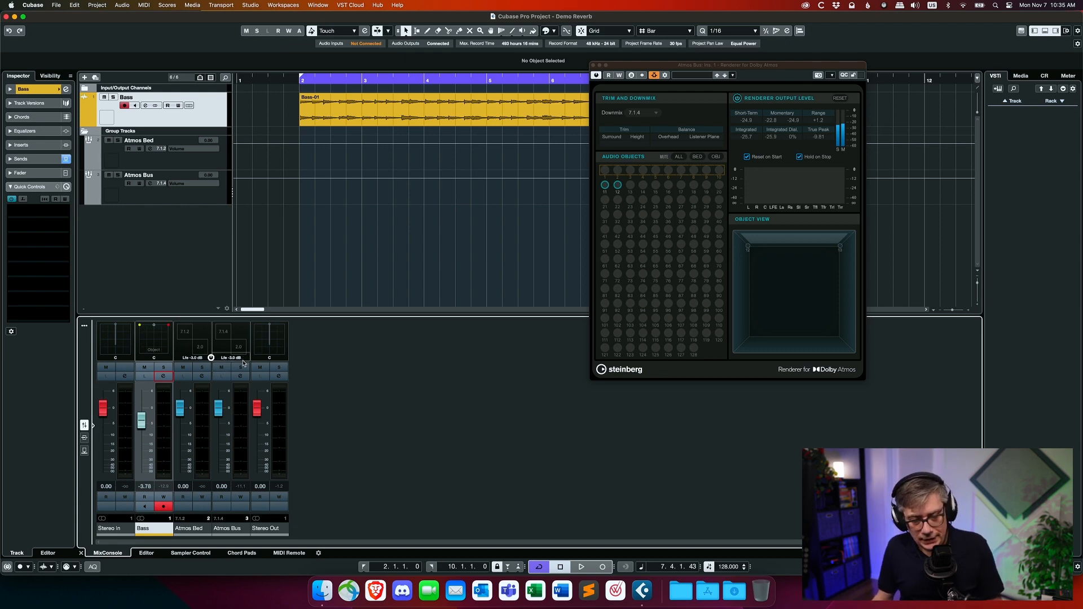
# - Add a send to the Atmos Bed group in slot 7 of the Bass channel, activate it and play back to check the bed signal
pyautogui.click(162, 377)
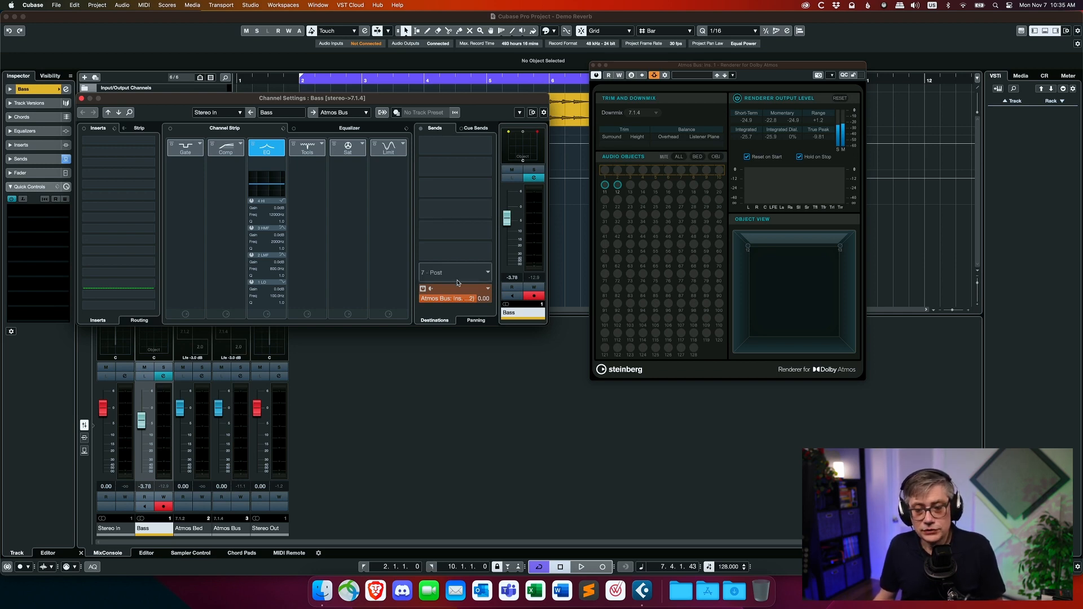
pyautogui.click(489, 274)
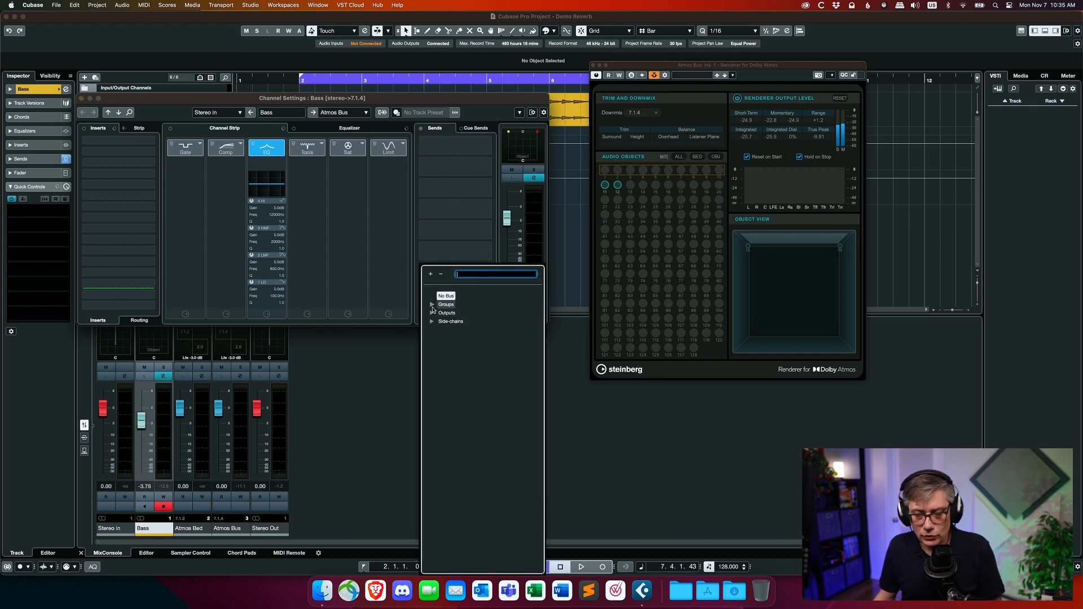
pyautogui.click(432, 307)
pyautogui.click(431, 305)
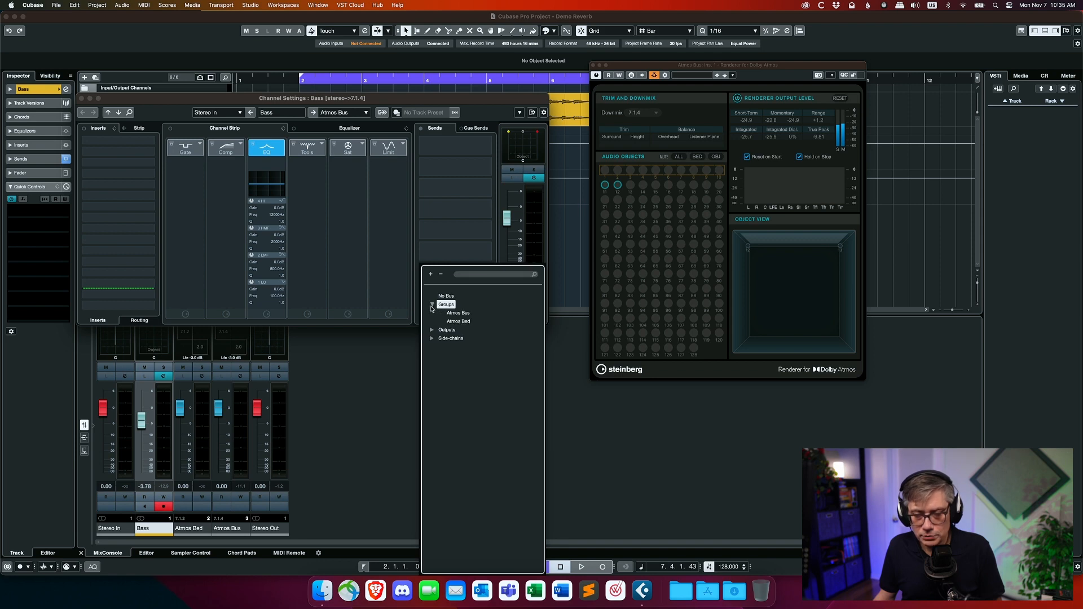
pyautogui.click(459, 322)
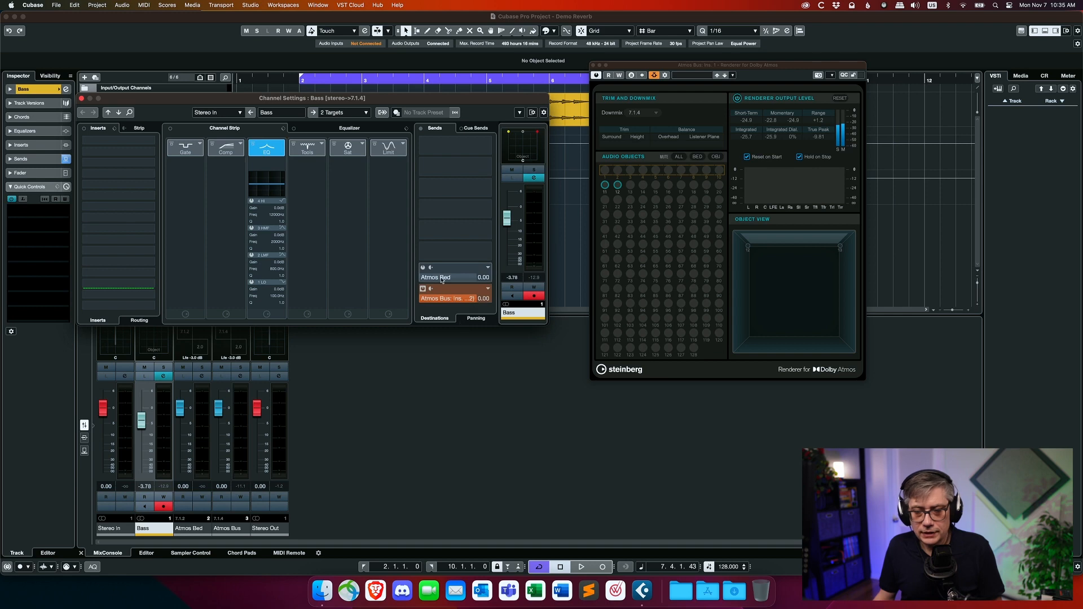
pyautogui.click(423, 269)
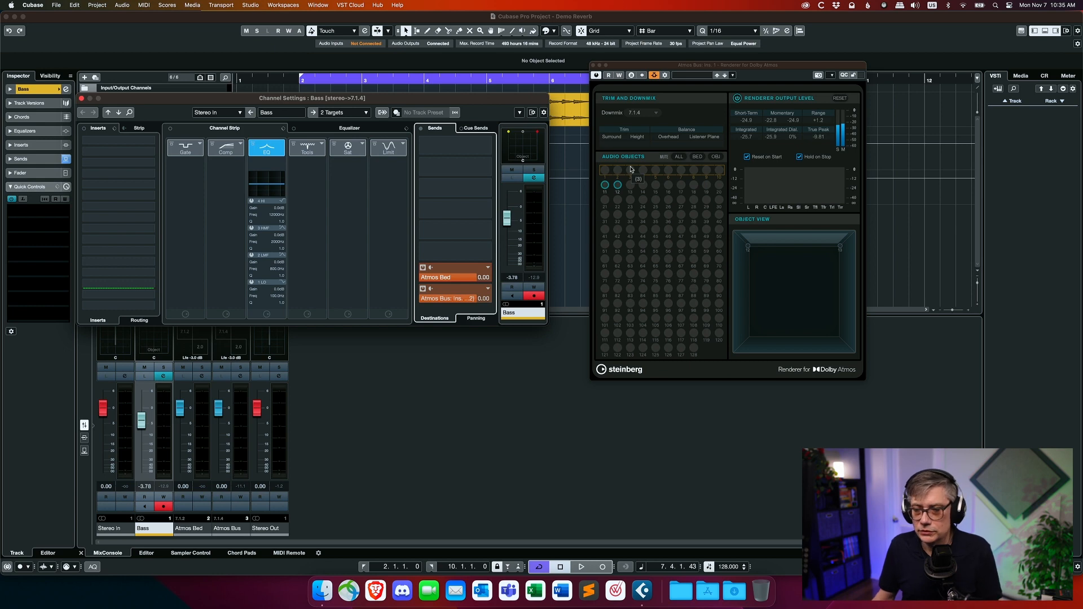
pyautogui.press('space')
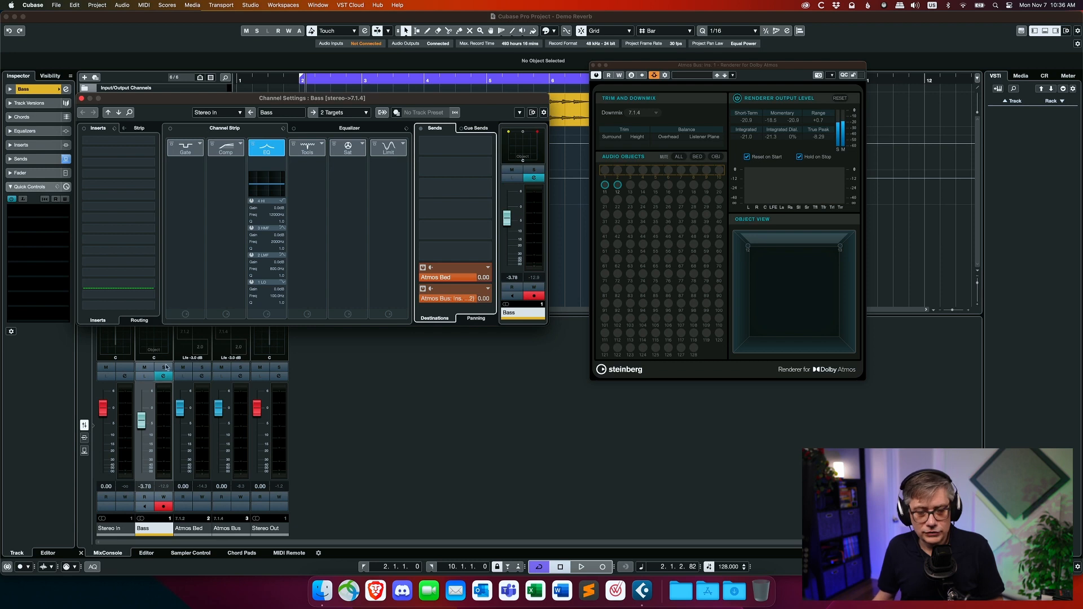
# - Open the Bass panner, move the object during playback to right of centre and back to slightly right near the front, and close the panner
pyautogui.doubleClick(155, 349)
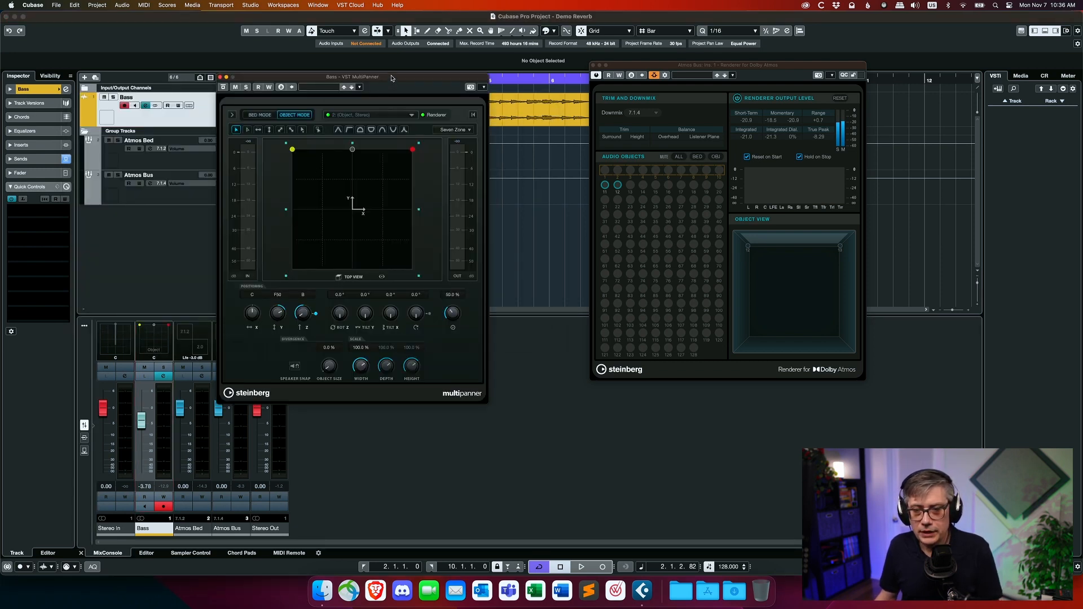
pyautogui.press('space')
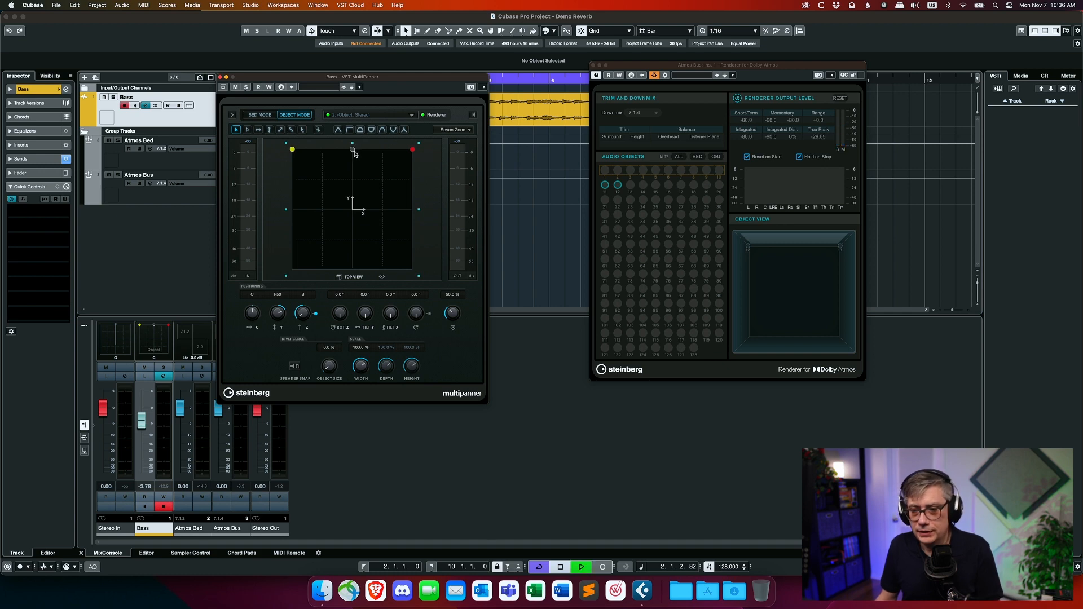
pyautogui.moveTo(353, 152); pyautogui.dragTo(393, 173)
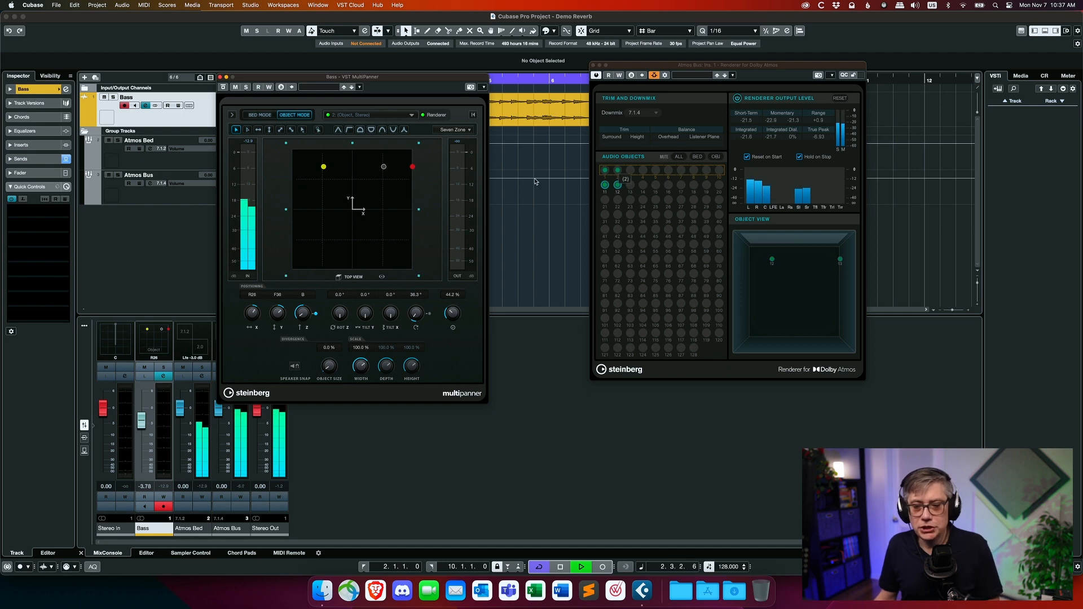
pyautogui.moveTo(384, 168); pyautogui.dragTo(361, 168)
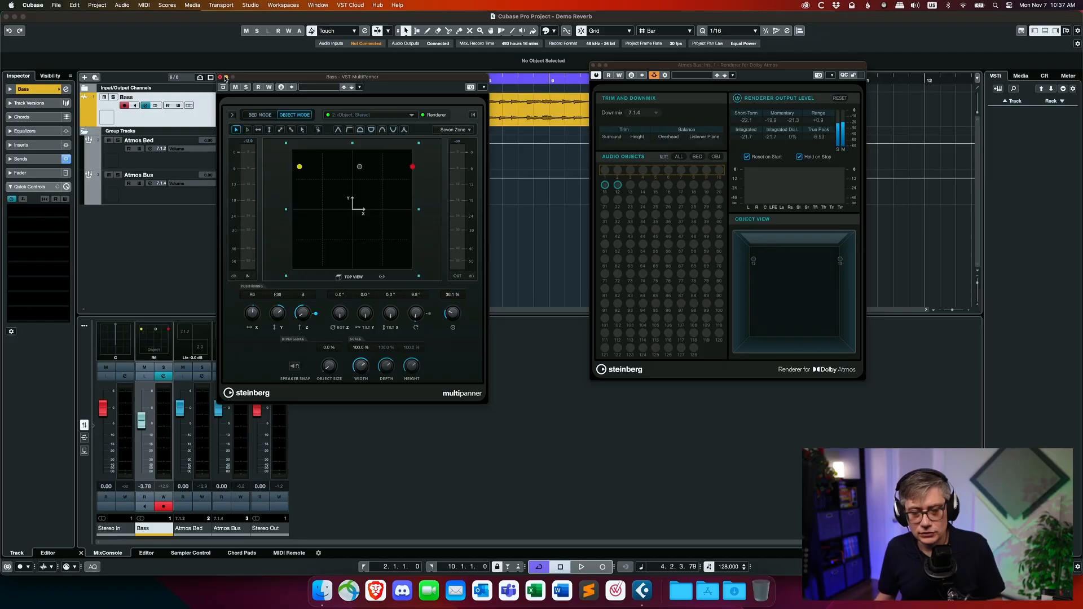
pyautogui.click(220, 78)
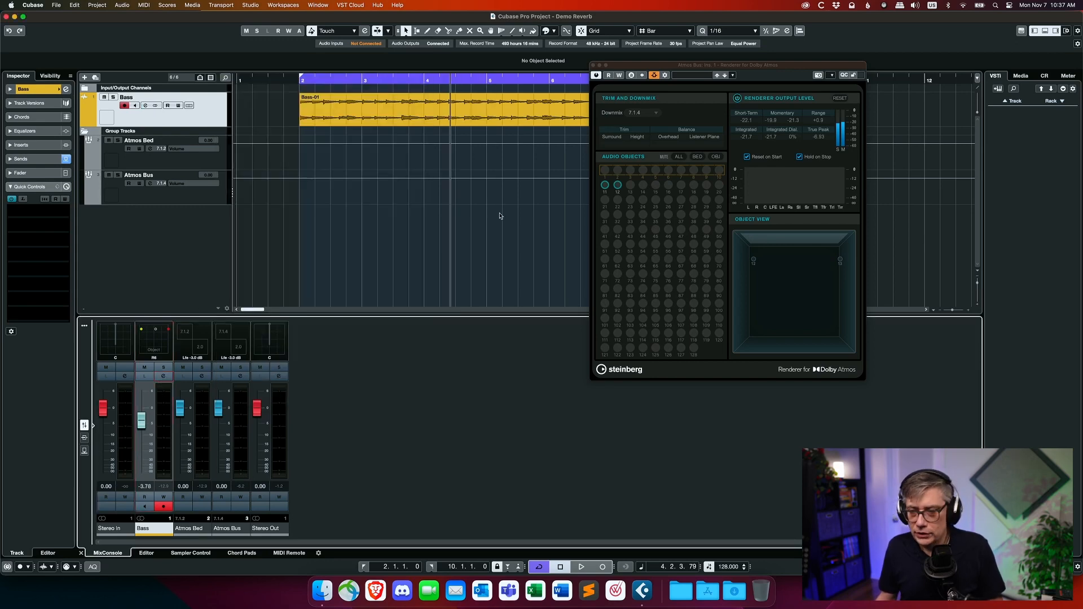
# - Show the send panning in the Bass channel settings and activate Link Panners
pyautogui.click(163, 376)
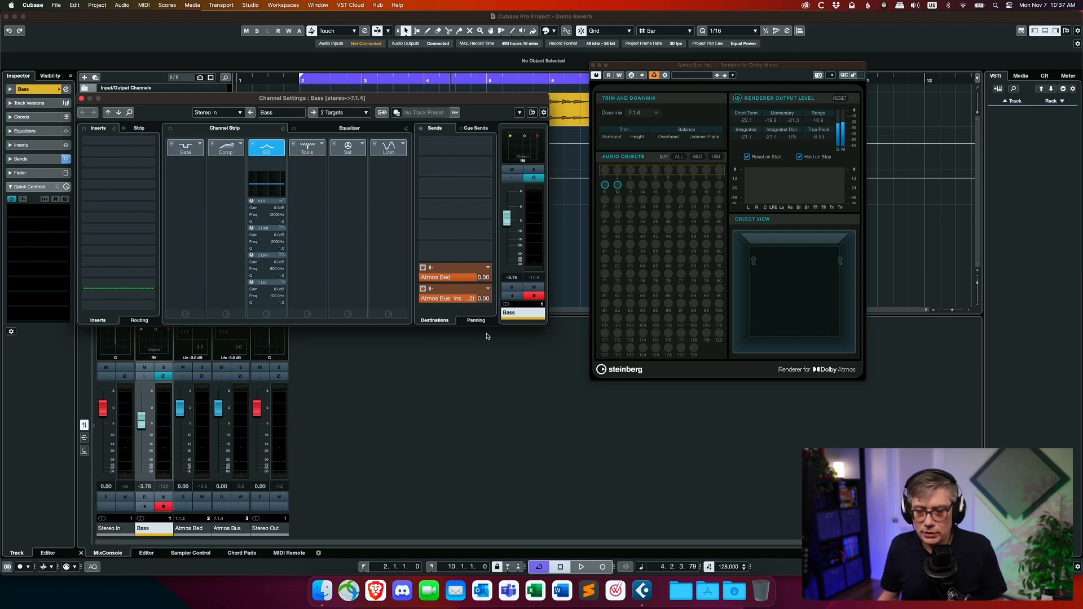
pyautogui.click(476, 320)
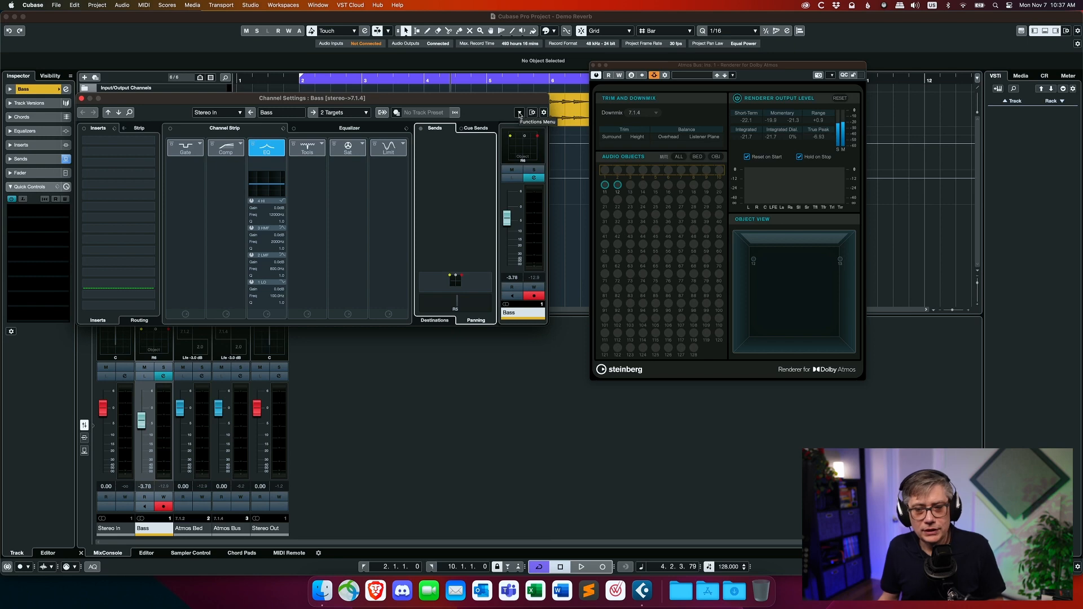
pyautogui.click(519, 114)
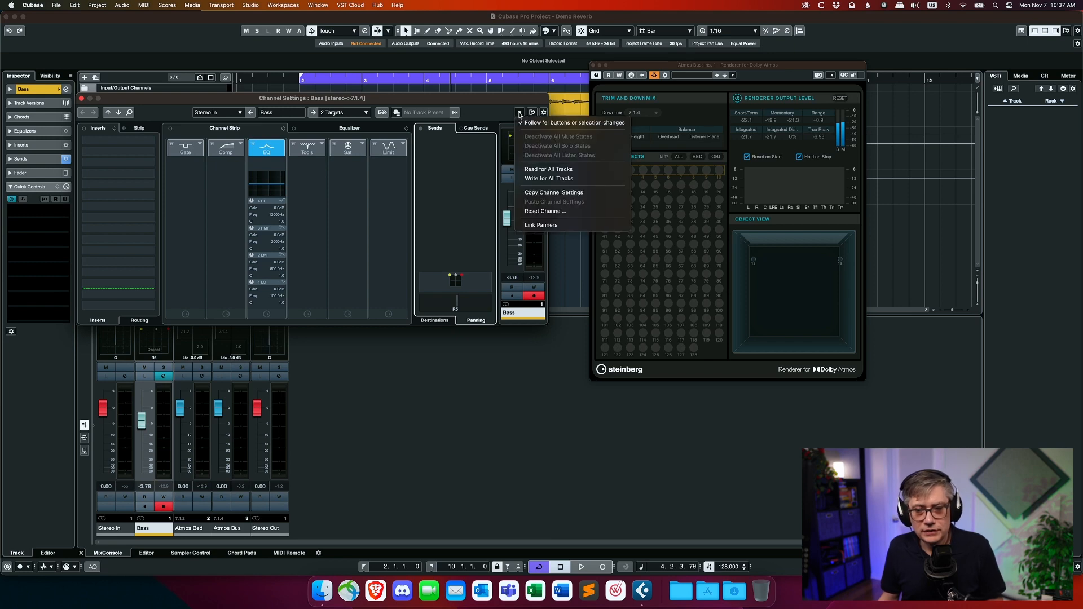
pyautogui.click(543, 226)
pyautogui.moveTo(315, 100); pyautogui.dragTo(368, 54)
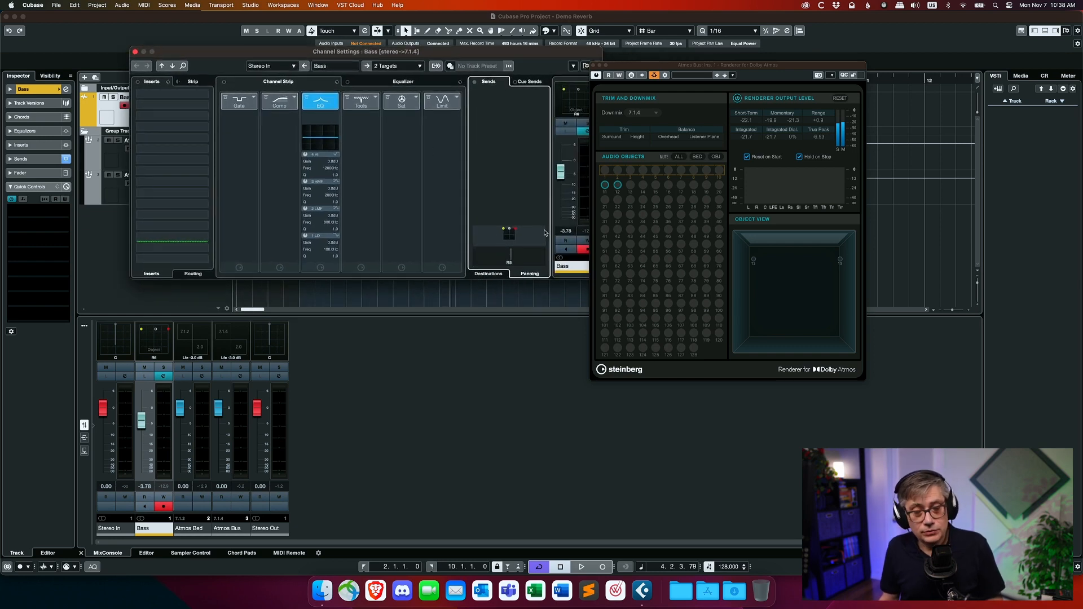
# - Test the linked panning during playback by moving the Bass object far right and back to slightly right of centre, and close the panner
pyautogui.doubleClick(151, 346)
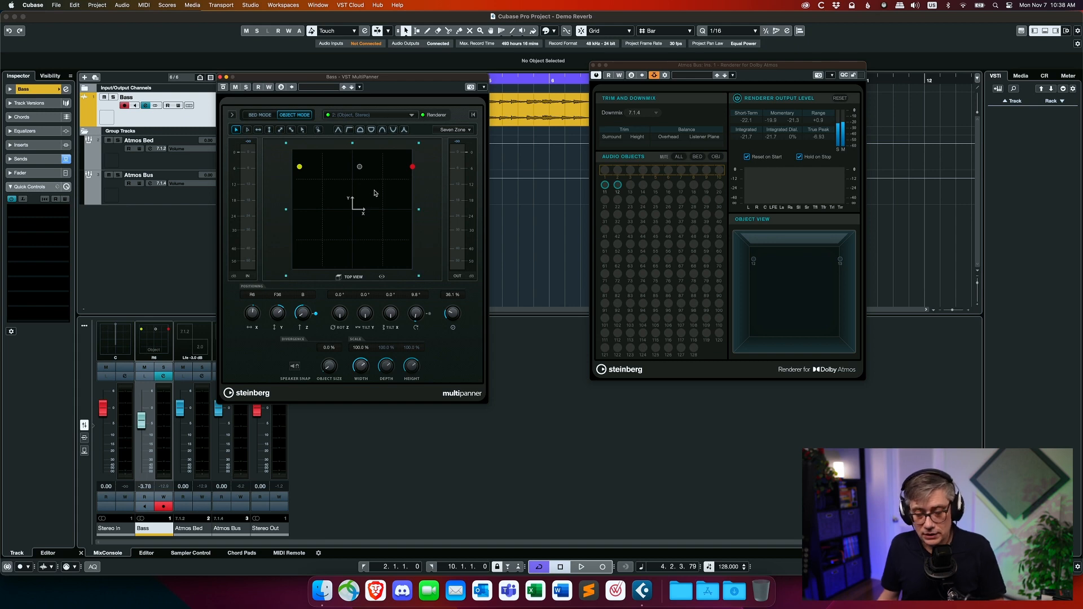
pyautogui.press('space')
pyautogui.moveTo(359, 169); pyautogui.dragTo(404, 159)
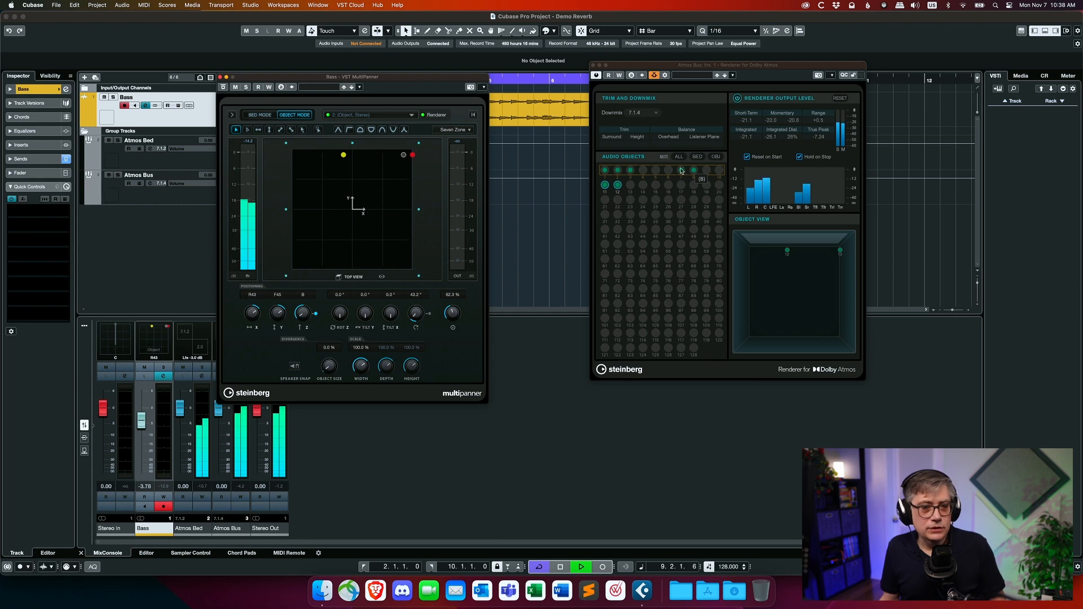
pyautogui.moveTo(404, 159); pyautogui.dragTo(363, 169)
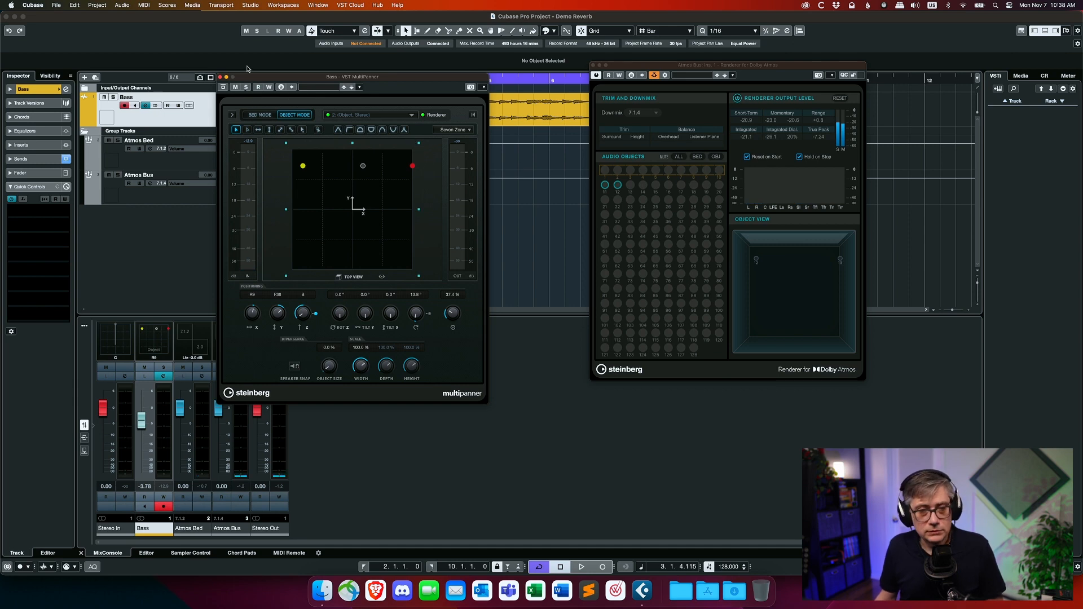
pyautogui.click(220, 77)
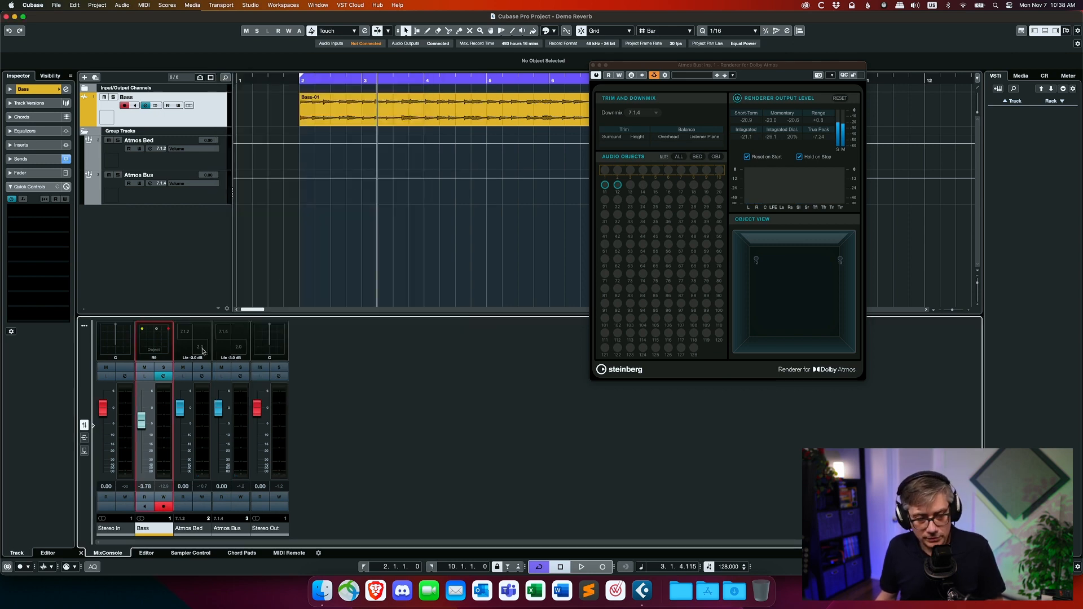
# - Insert the Lustrous Plates Surround reverb in the first insert slot of the Atmos Bed channel and close its channel settings
pyautogui.click(202, 377)
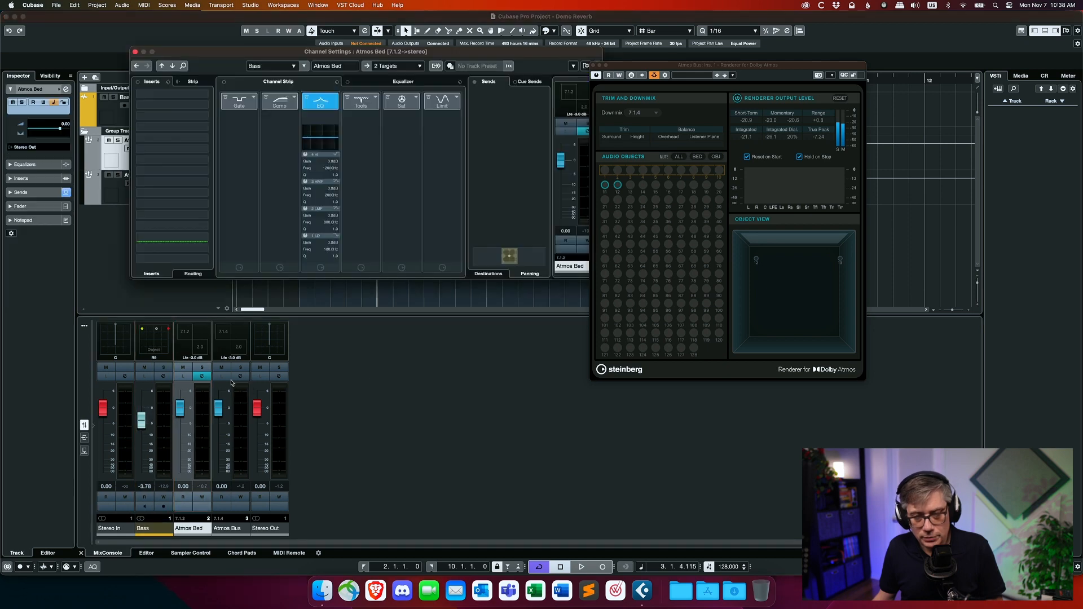
pyautogui.click(204, 96)
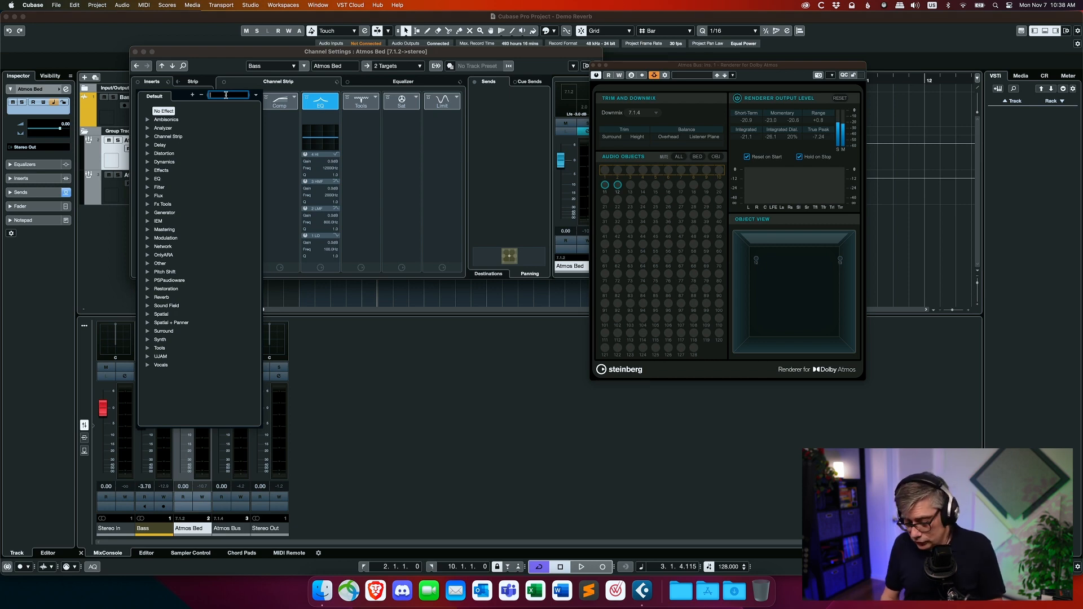
pyautogui.write('lust')
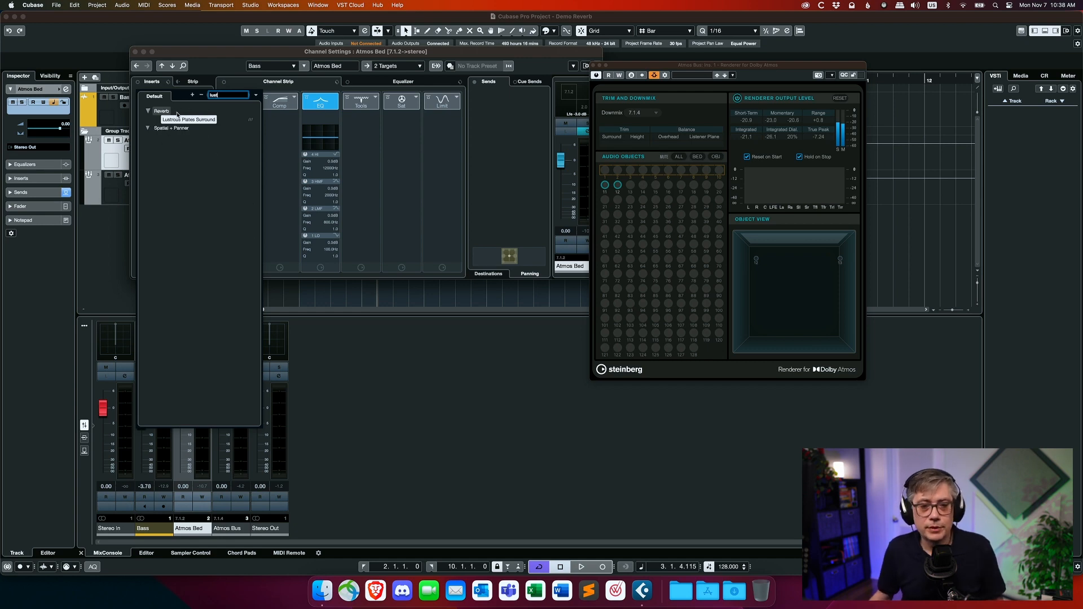
pyautogui.click(181, 123)
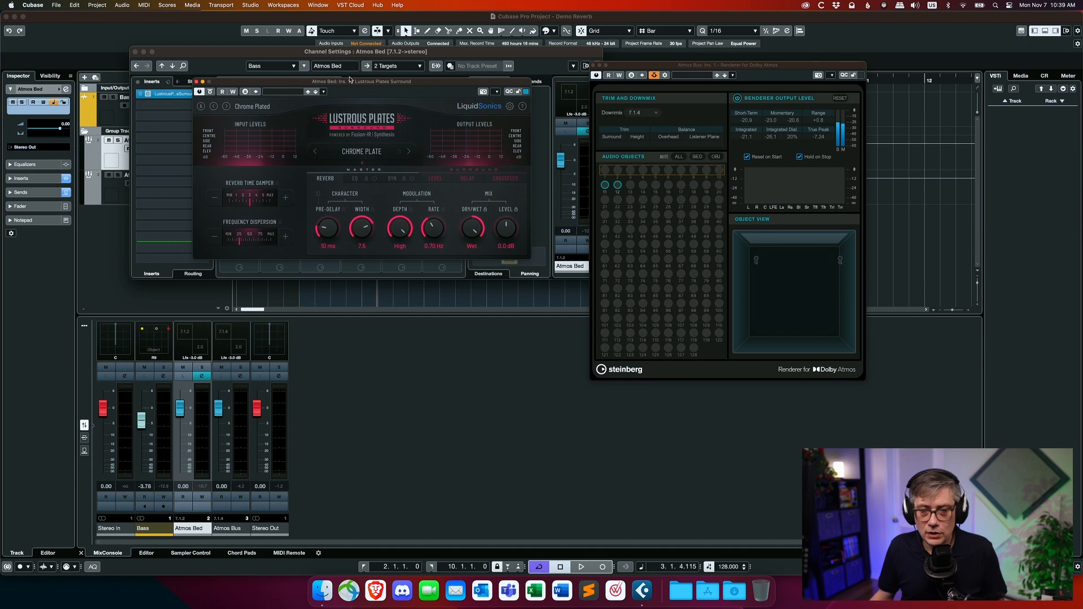
pyautogui.moveTo(366, 85); pyautogui.dragTo(371, 300)
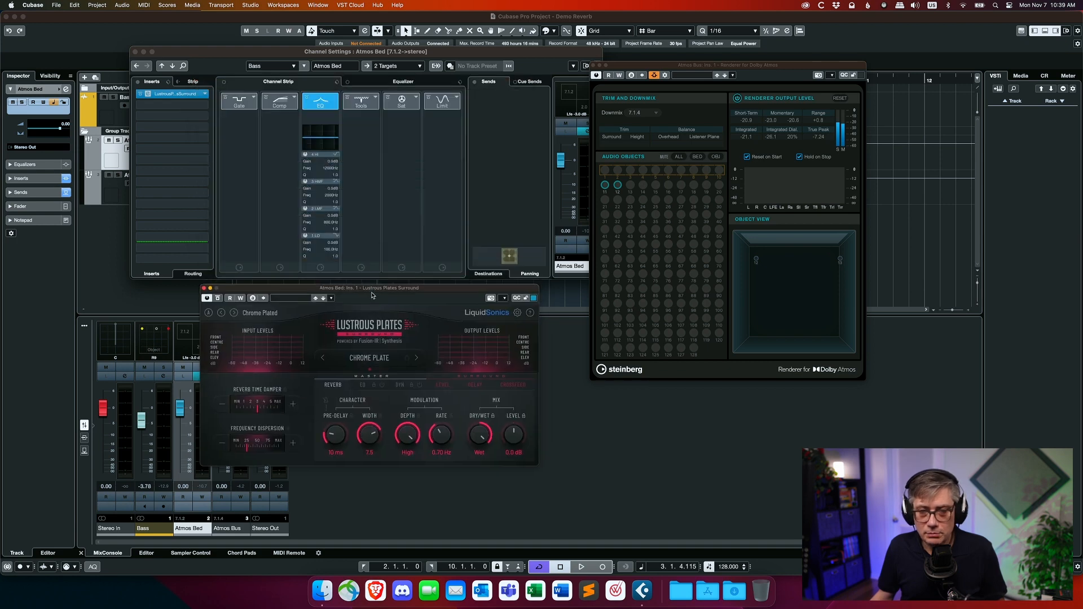
pyautogui.click(135, 52)
# - Play the project briefly to check the reverb output in the renderer, and move the reverb window clear of the mixer
pyautogui.press('space')
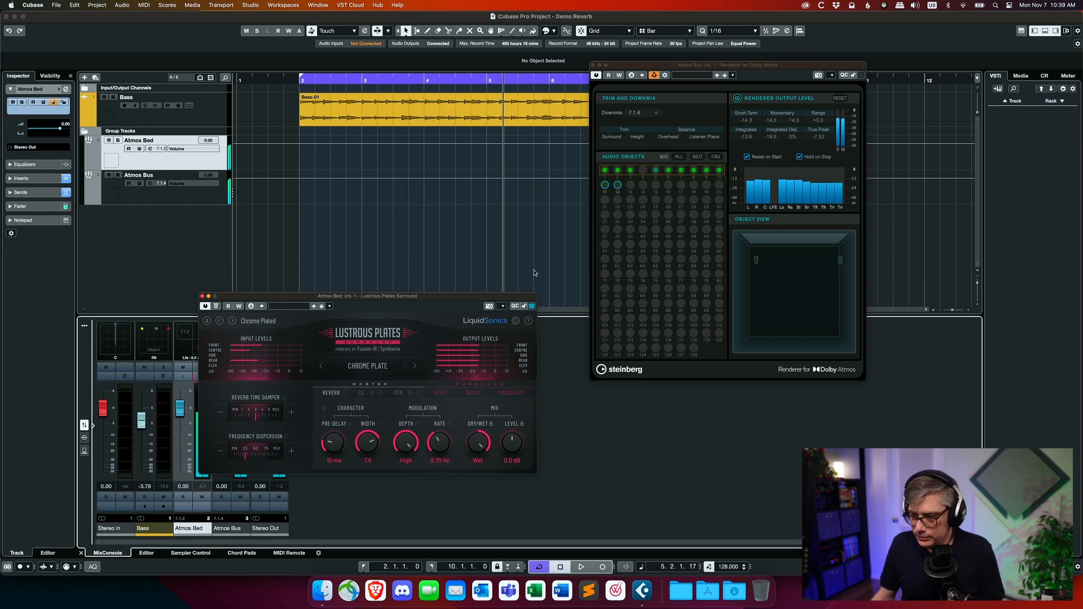
pyautogui.press('space')
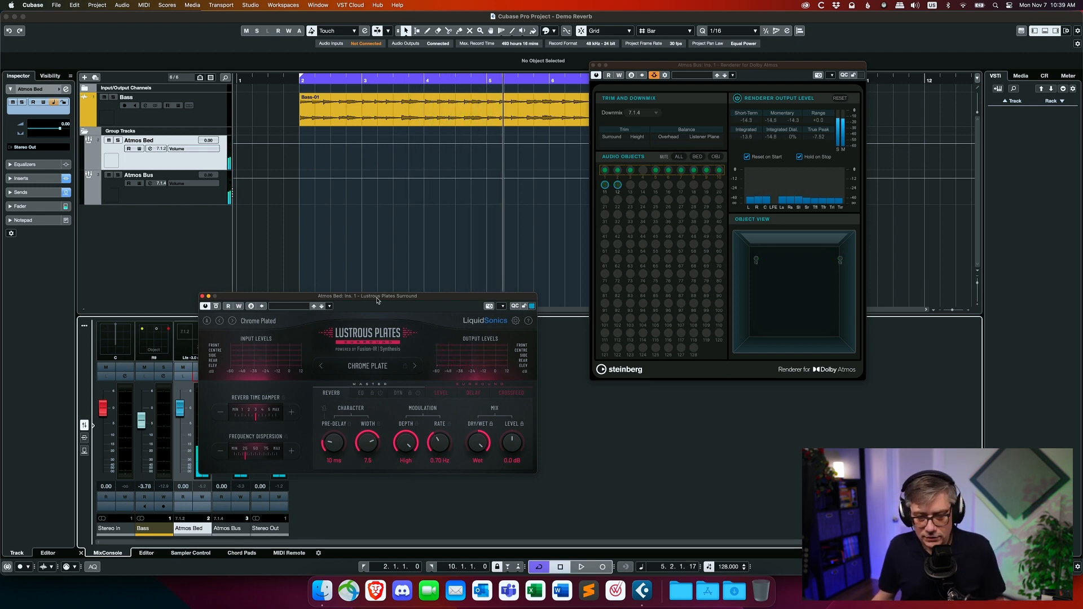
pyautogui.moveTo(377, 301); pyautogui.dragTo(414, 129)
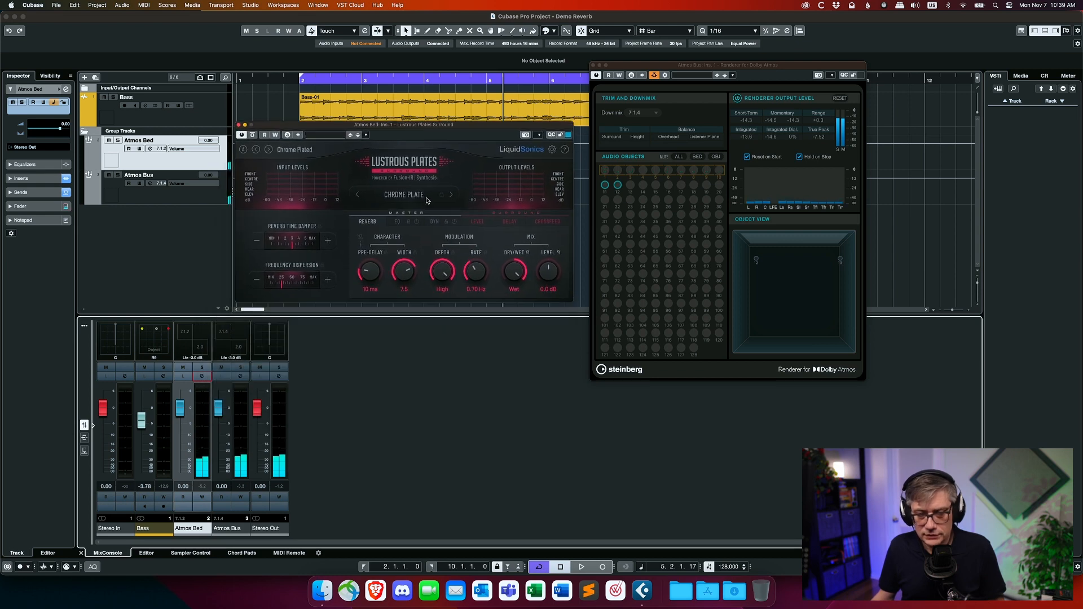
# - Show the send destinations in the Bass channel settings and lower the send to the Atmos Bed to -6.16 dB
pyautogui.click(164, 377)
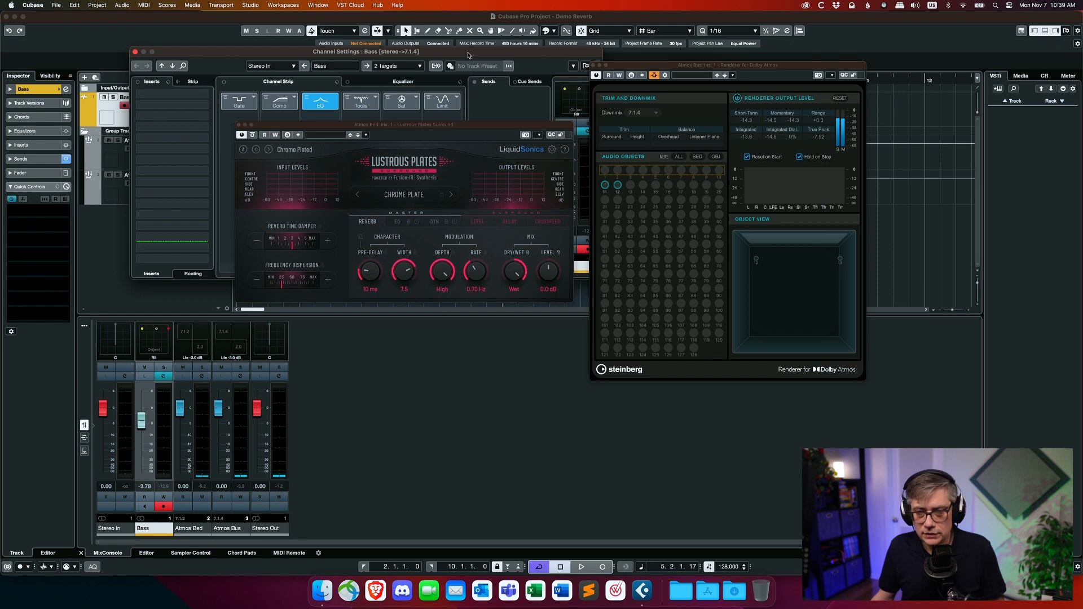
pyautogui.moveTo(462, 53); pyautogui.dragTo(438, 304)
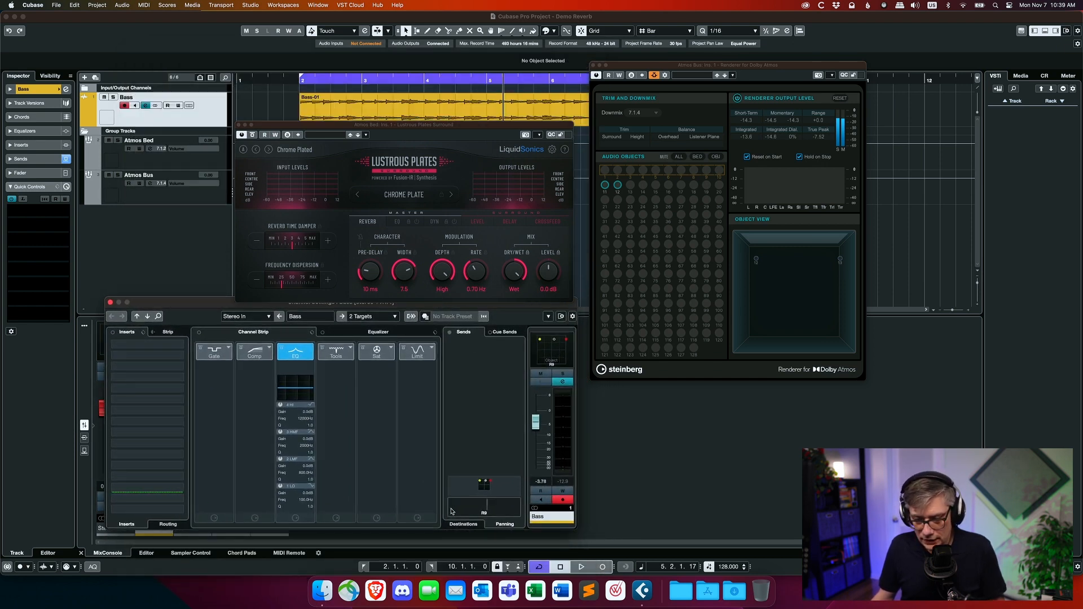
pyautogui.click(464, 525)
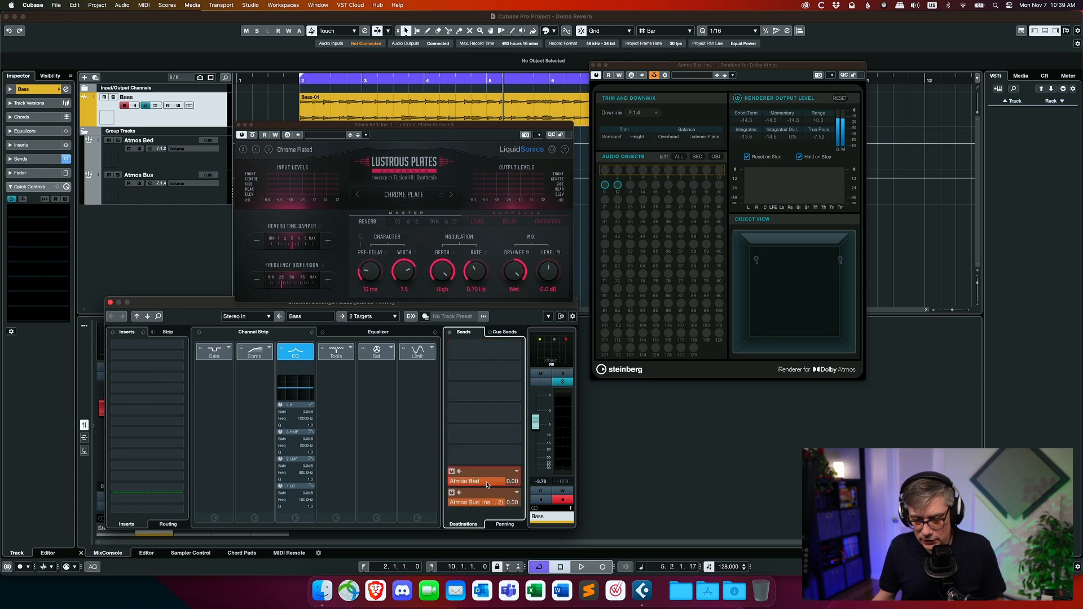
pyautogui.moveTo(488, 485); pyautogui.dragTo(468, 491)
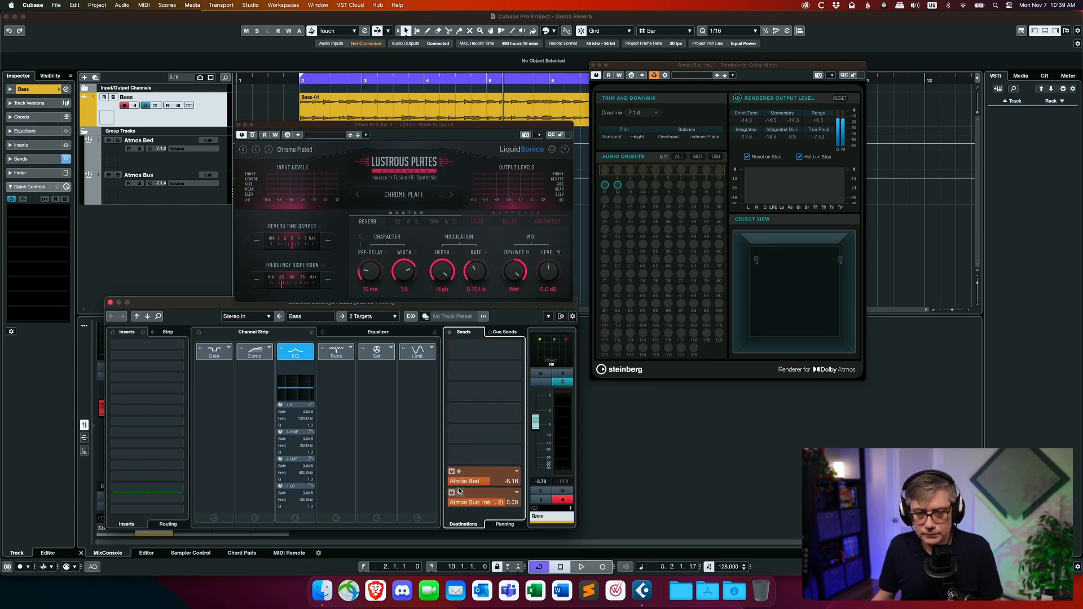
# - Start playback, close the Bass channel settings and open the Bass MultiPanner, placing it clear of the renderer's object view
pyautogui.press('space')
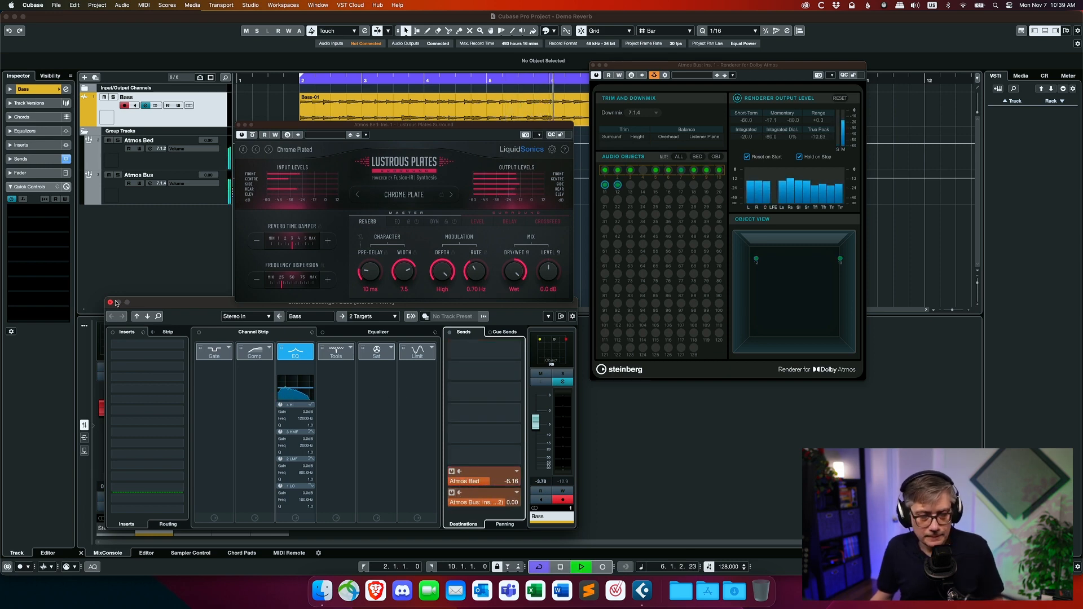
pyautogui.moveTo(149, 308); pyautogui.dragTo(80, 243)
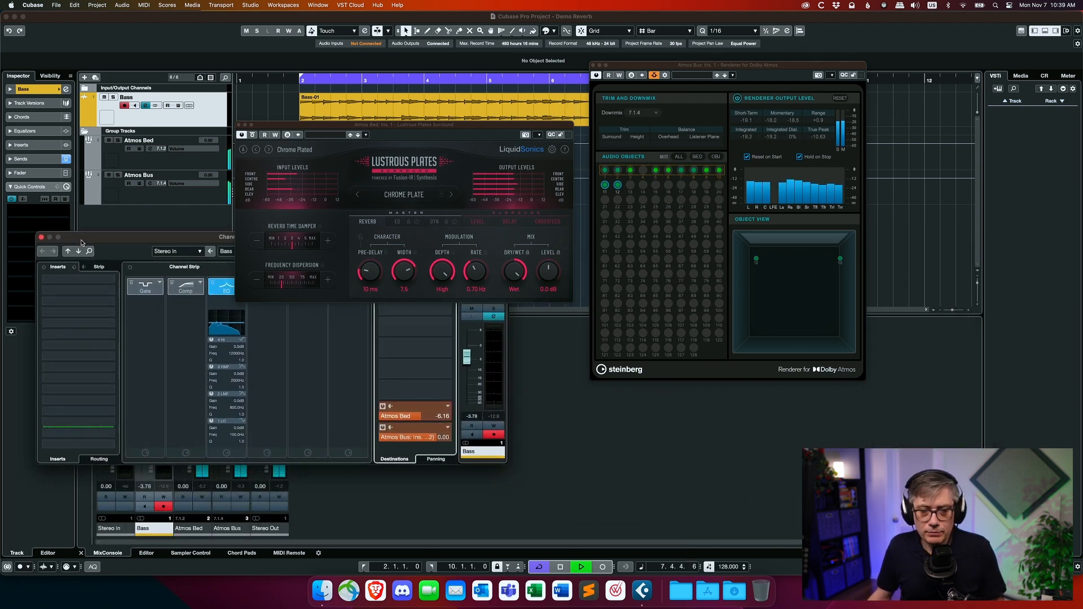
pyautogui.click(41, 238)
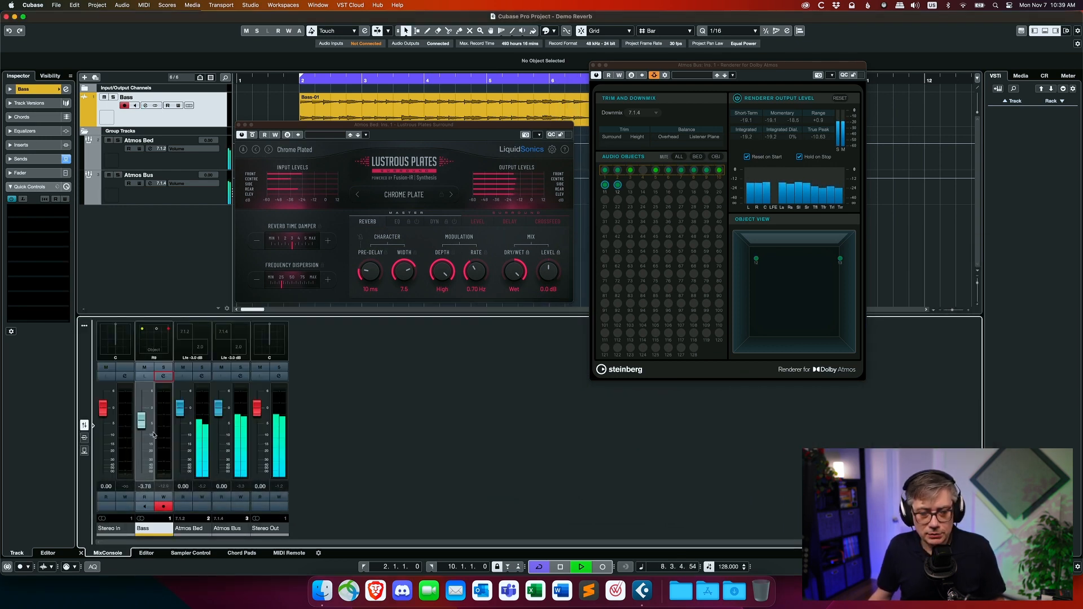
pyautogui.doubleClick(157, 350)
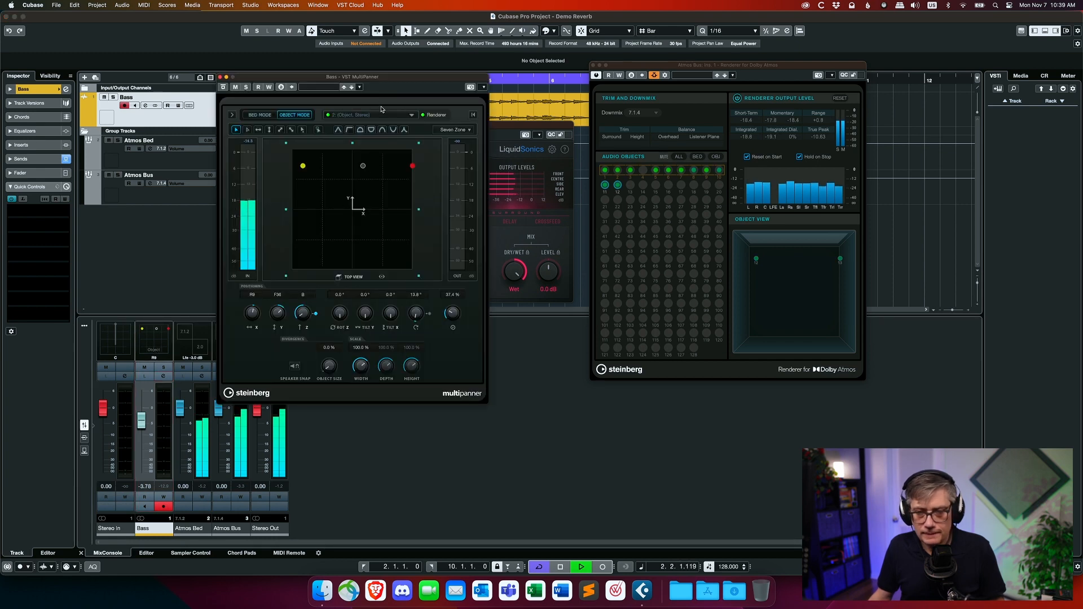
pyautogui.moveTo(388, 84); pyautogui.dragTo(590, 141)
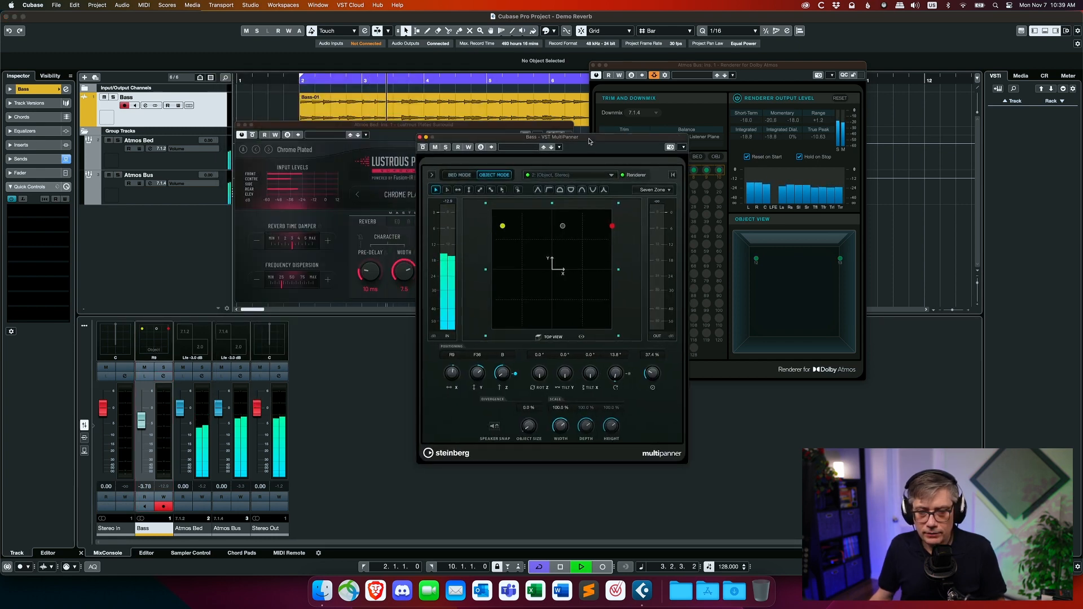
# - Move the Bass object far left and back to R11 during playback, shift the reverb window clear of the panner, and stop playback
pyautogui.moveTo(562, 228); pyautogui.dragTo(480, 242)
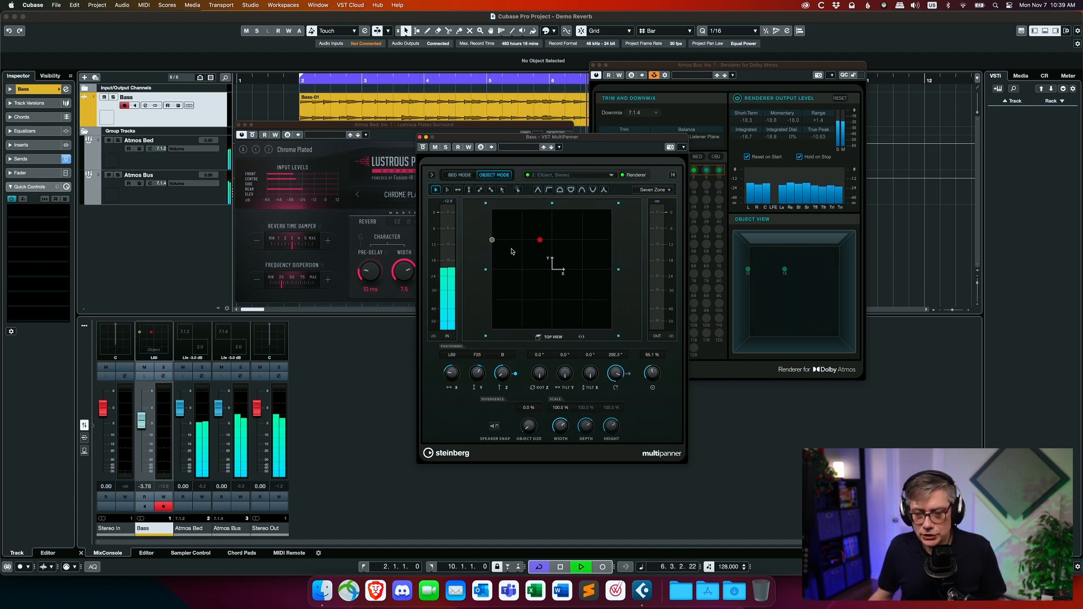
pyautogui.moveTo(495, 243); pyautogui.dragTo(581, 245)
pyautogui.moveTo(335, 126); pyautogui.dragTo(176, 119)
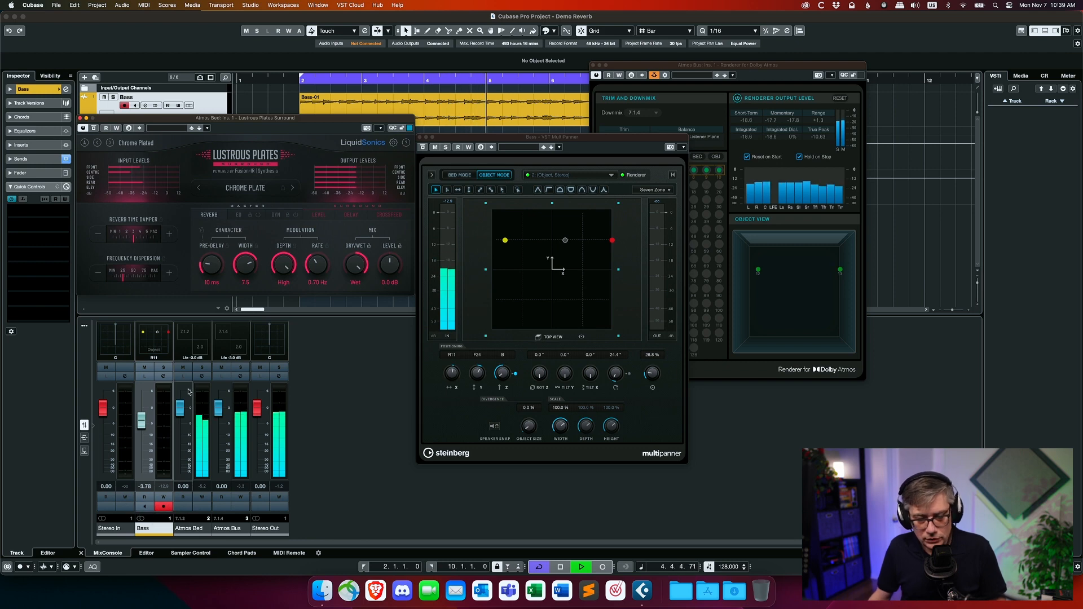
pyautogui.press('space')
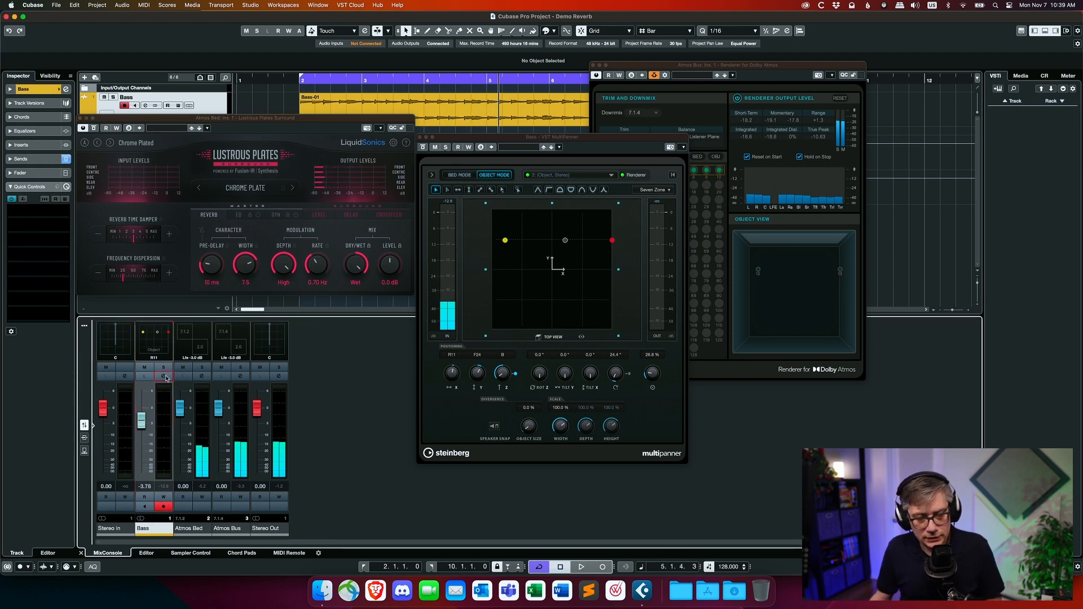
# - Close the Bass panner, lower the Atmos Bed send in the Bass channel settings to about -15.4 dB, and play the project
pyautogui.press('e')
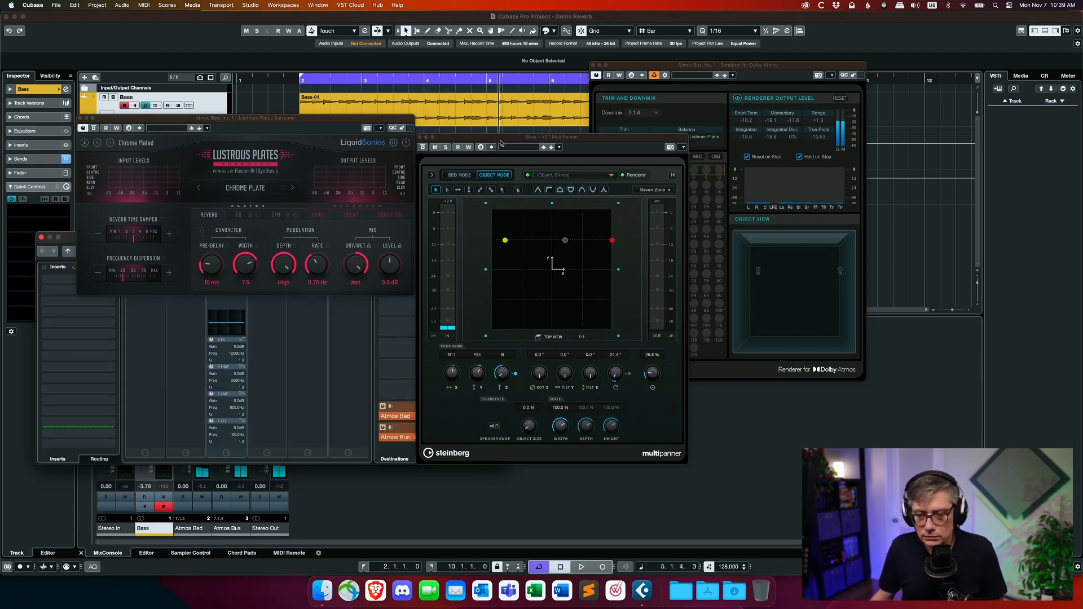
pyautogui.click(292, 374)
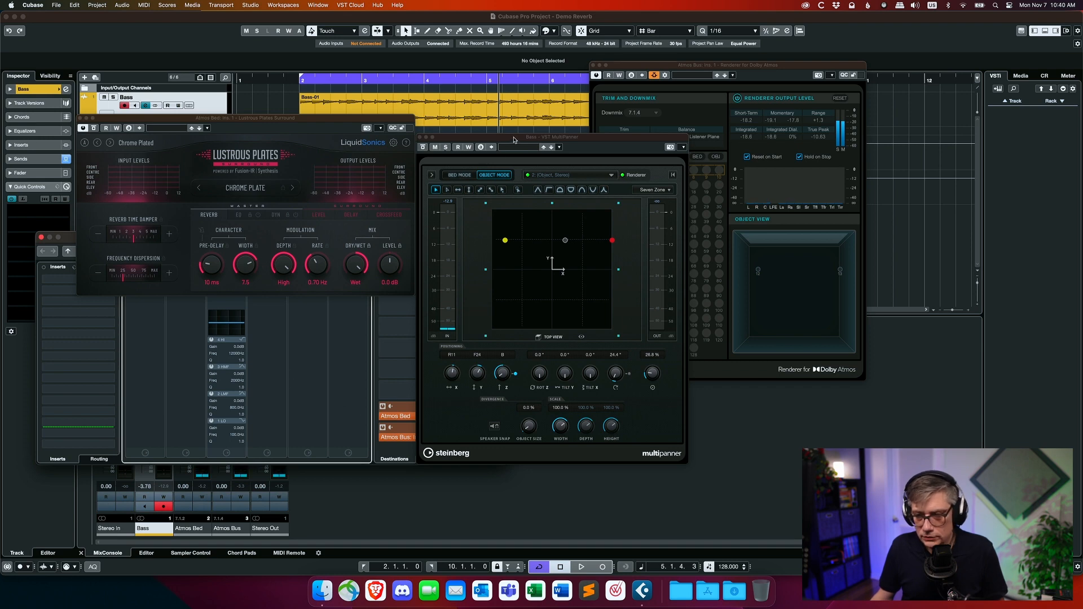
pyautogui.moveTo(514, 139); pyautogui.dragTo(649, 137)
pyautogui.click(565, 133)
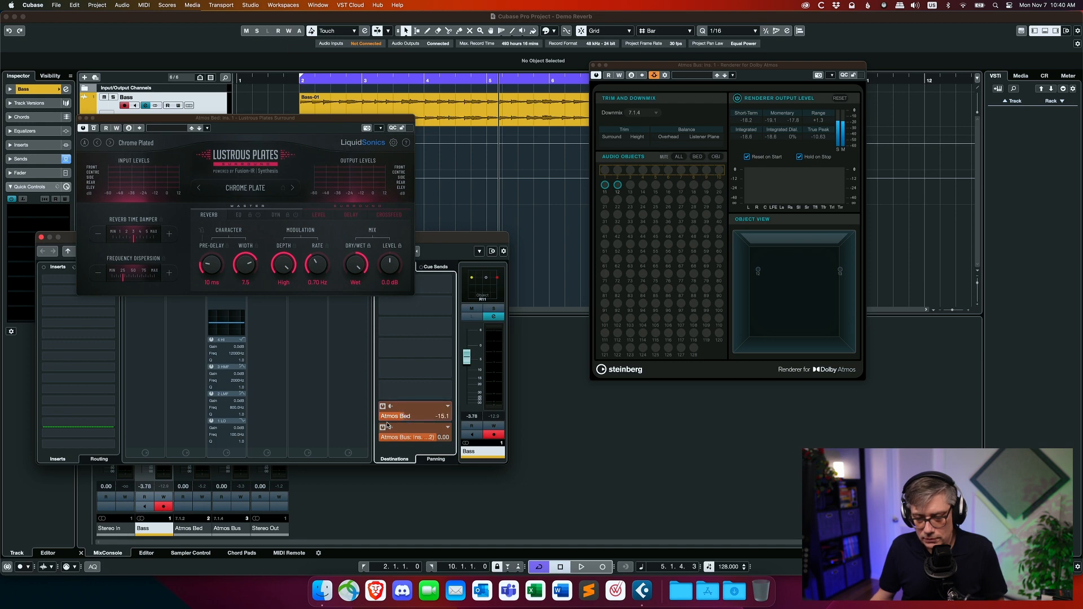
pyautogui.press('space')
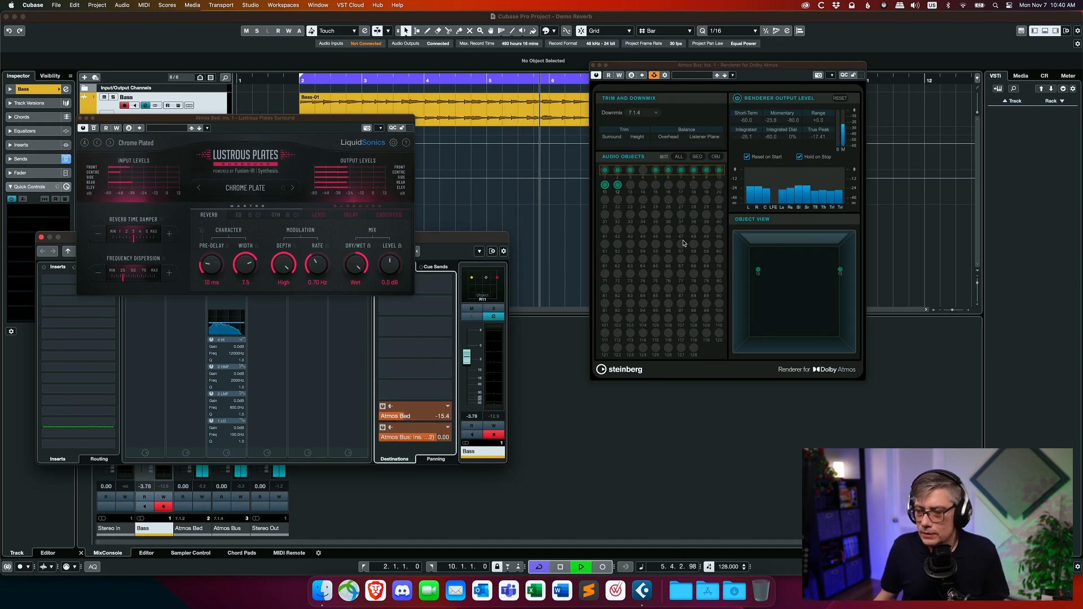